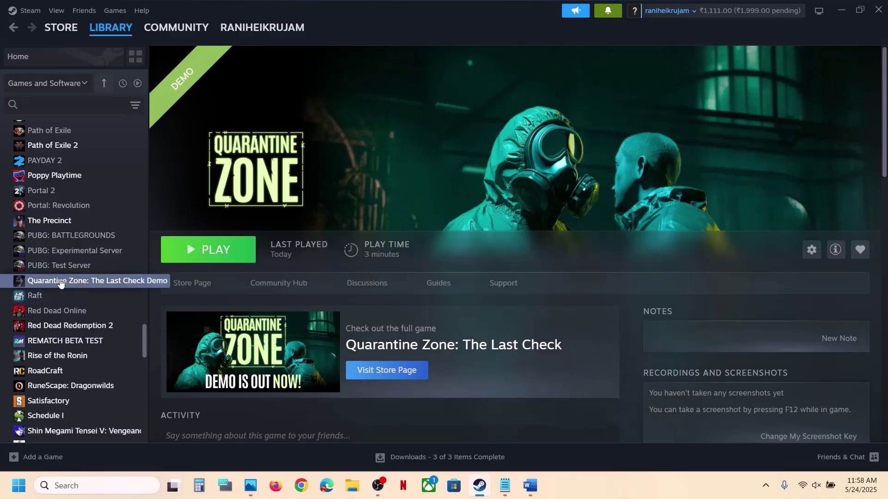
Set the launch options of Quarantine Zone: The Last Check Demo to -dx11 in its Steam properties
right_click(60, 280)
left_click(91, 368)
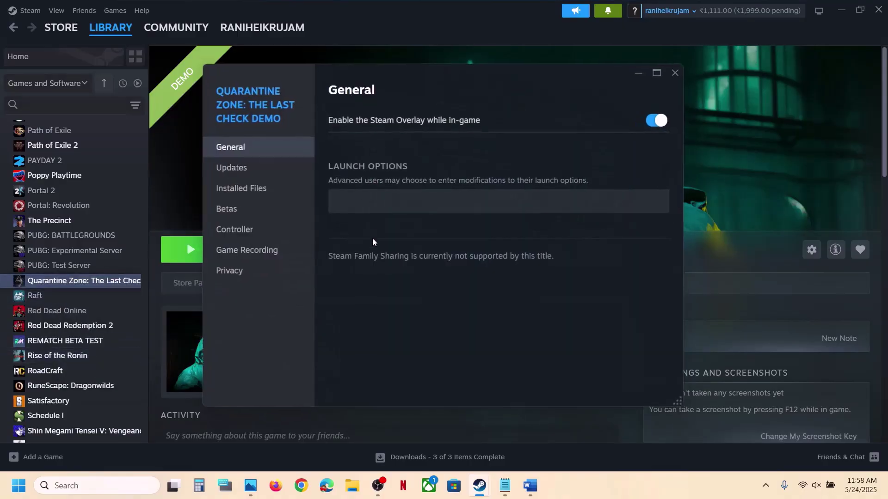
left_click(362, 204)
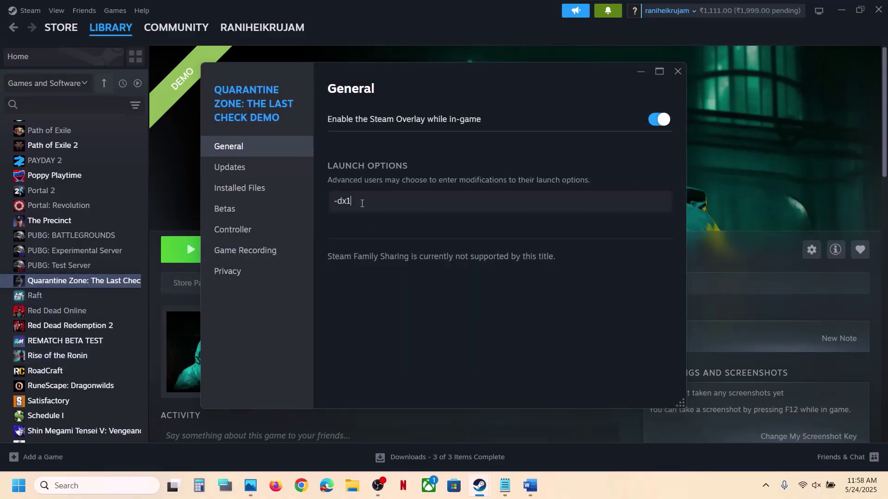
left_click(673, 79)
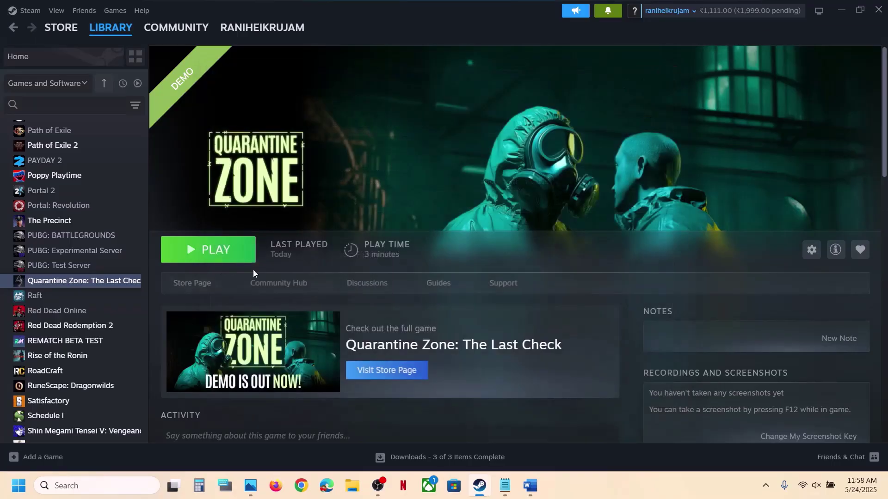
Replace the demo's launch options with -dx12 in its properties and close the window
right_click(115, 281)
left_click(141, 373)
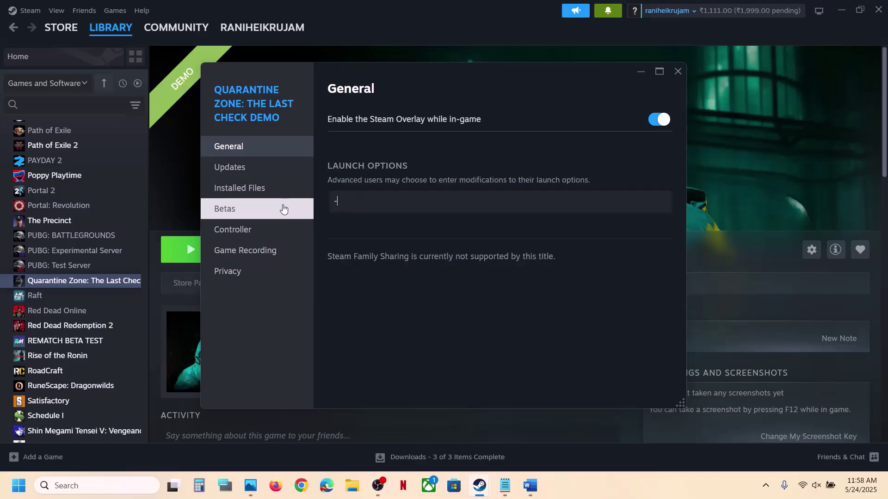
left_click(577, 337)
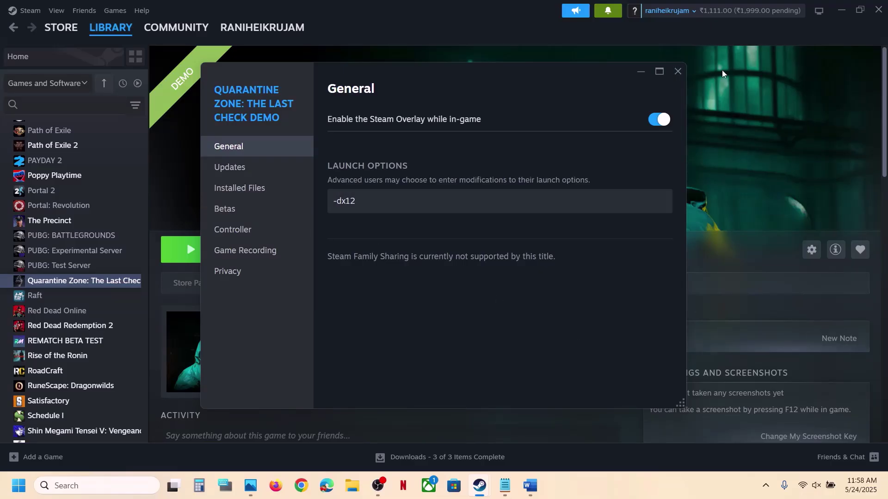
left_click(678, 71)
Clear the launch options of Quarantine Zone: The Last Check Demo and close its properties
right_click(56, 280)
mouse_move(99, 332)
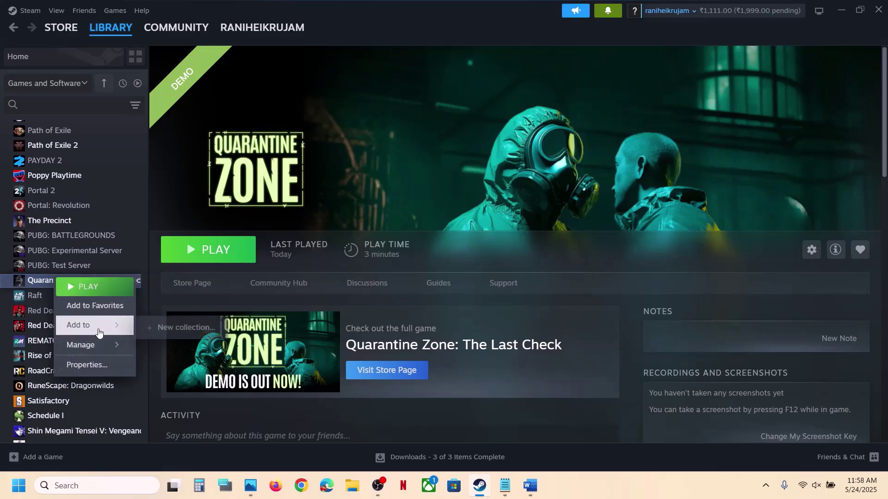
left_click(93, 365)
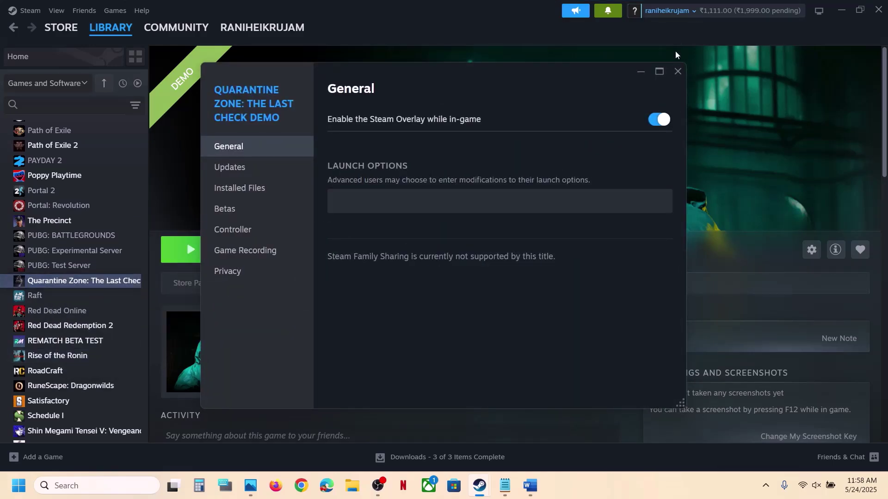
left_click(677, 71)
Switch to Word, highlight the Step 2 instruction about running the game as an administrator, and return to Steam
left_click(536, 490)
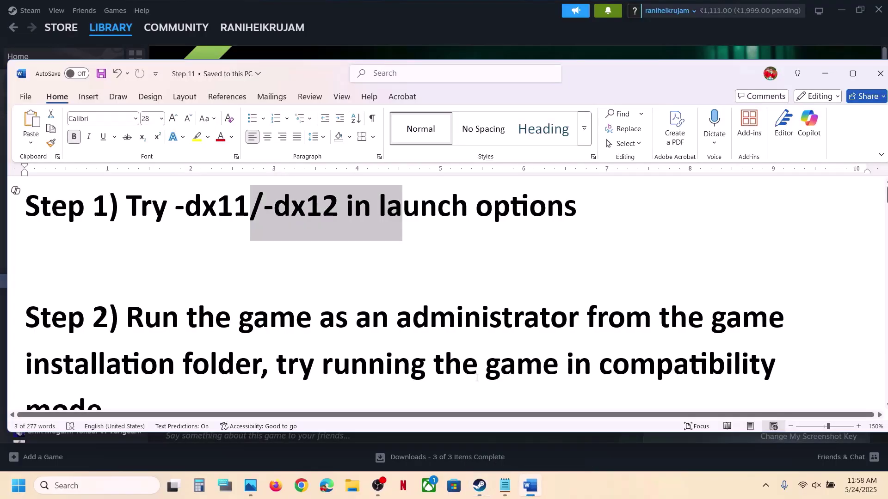
left_click_drag(138, 324, 244, 350)
left_click(468, 23)
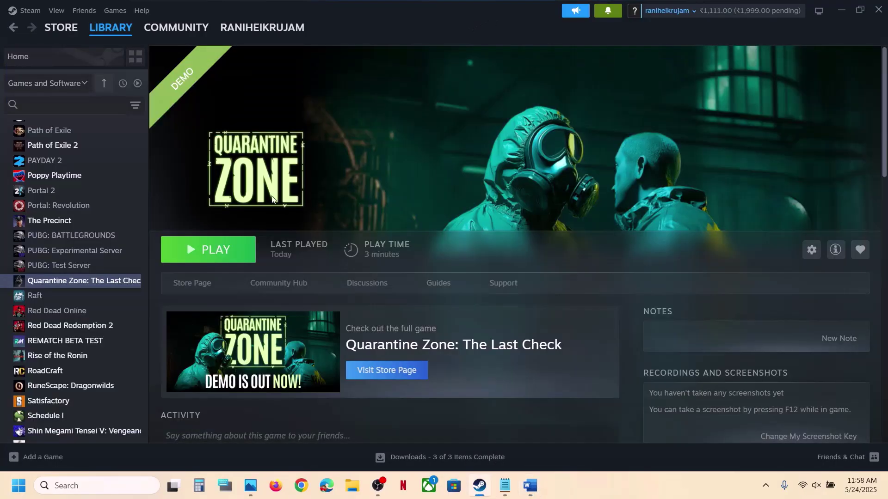
Browse the local files of Quarantine Zone: The Last Check Demo and select the QZSim application there
right_click(116, 280)
mouse_move(143, 344)
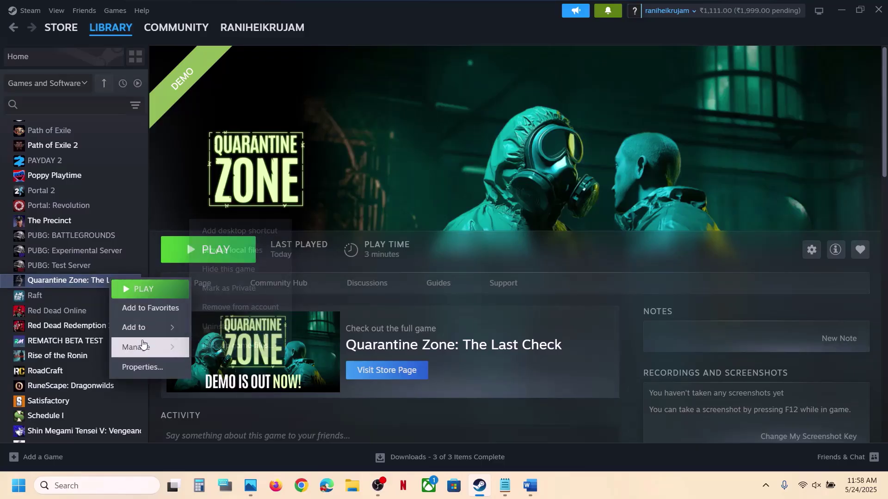
left_click(235, 257)
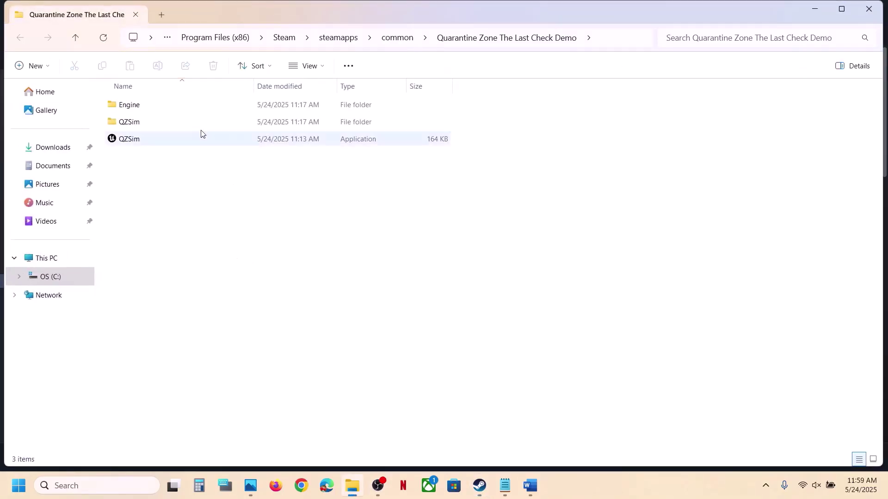
left_click(142, 146)
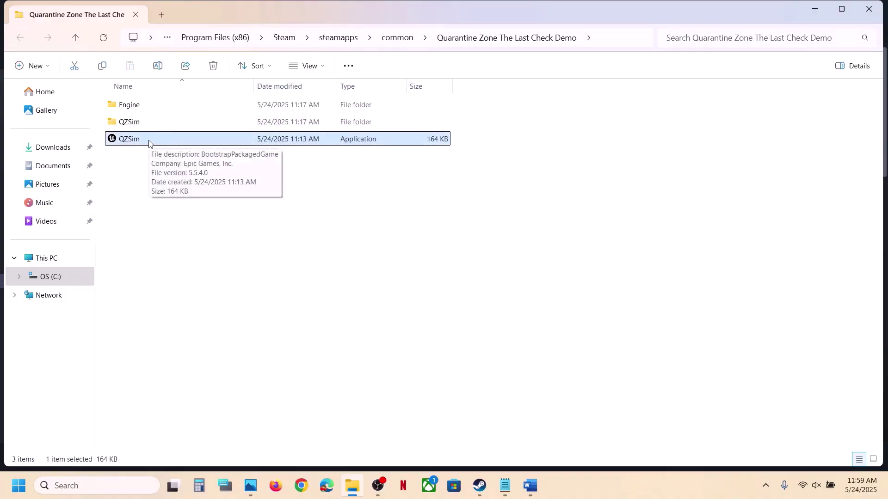
Navigate from the game's installation folder through QZSim and Binaries into the Win64 folder
left_click(130, 129)
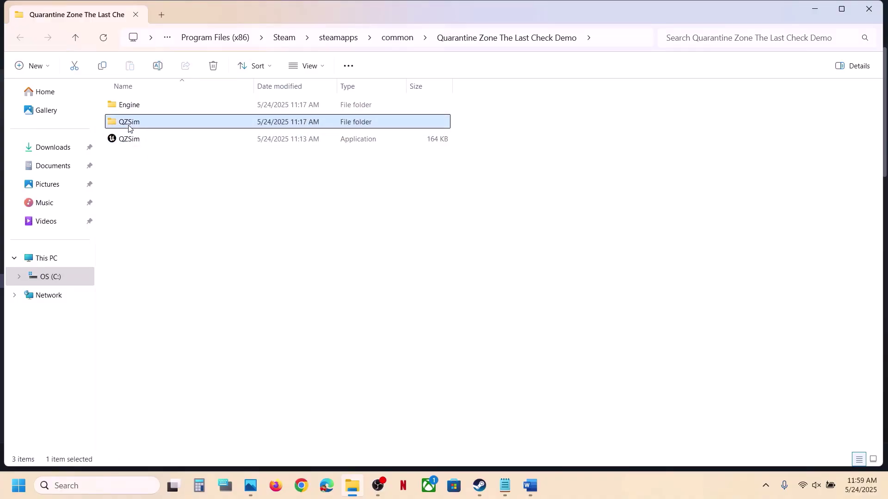
double_click(138, 129)
double_click(132, 104)
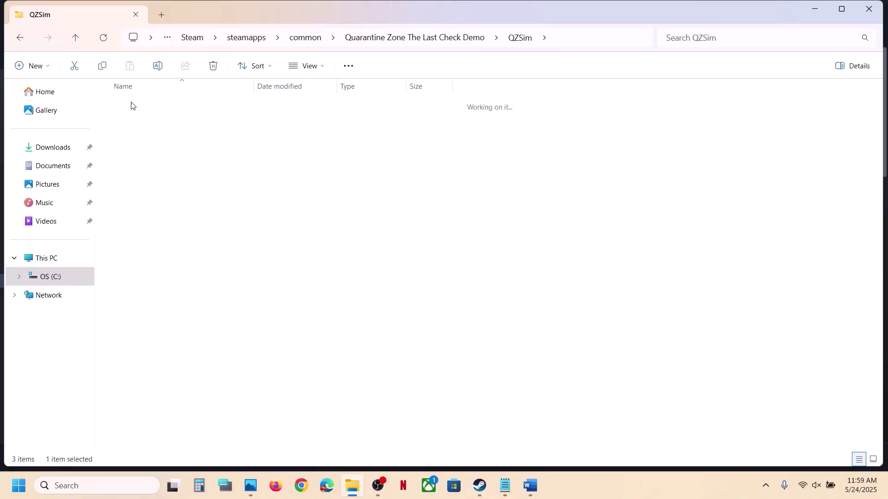
left_click(131, 106)
double_click(132, 105)
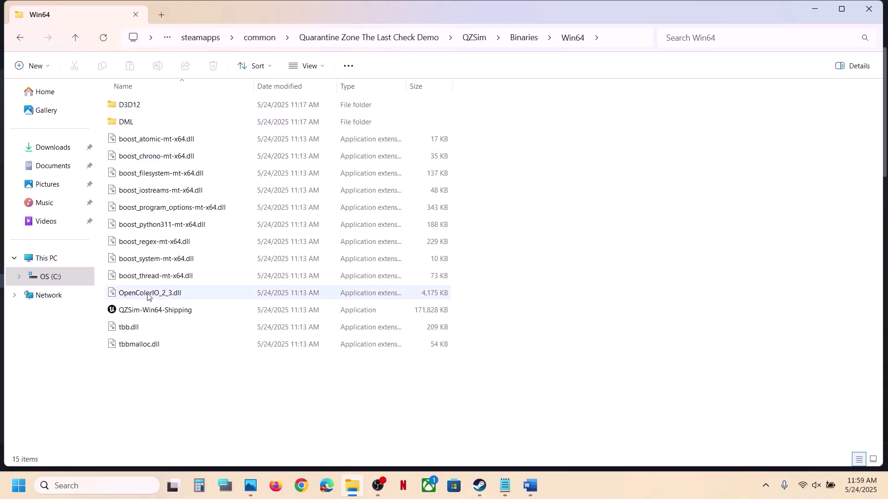
Set the QZSim-Win64-Shipping application to run as an administrator in its compatibility properties
left_click(134, 310)
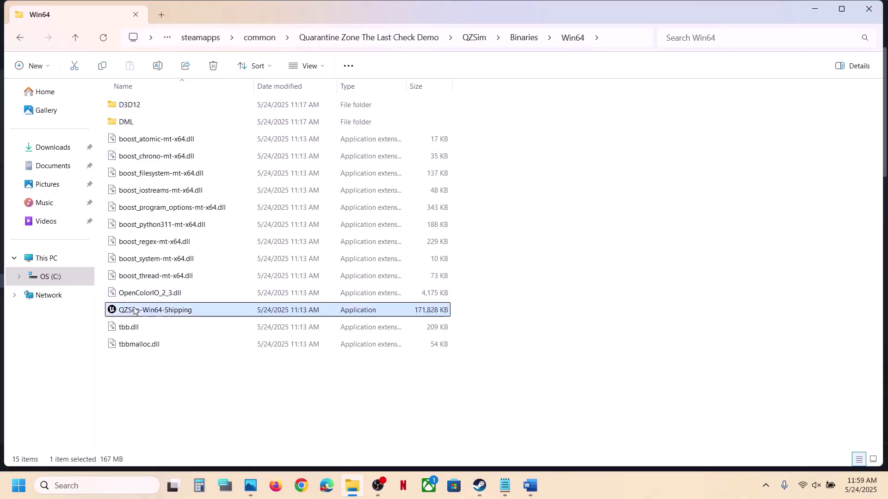
right_click(159, 315)
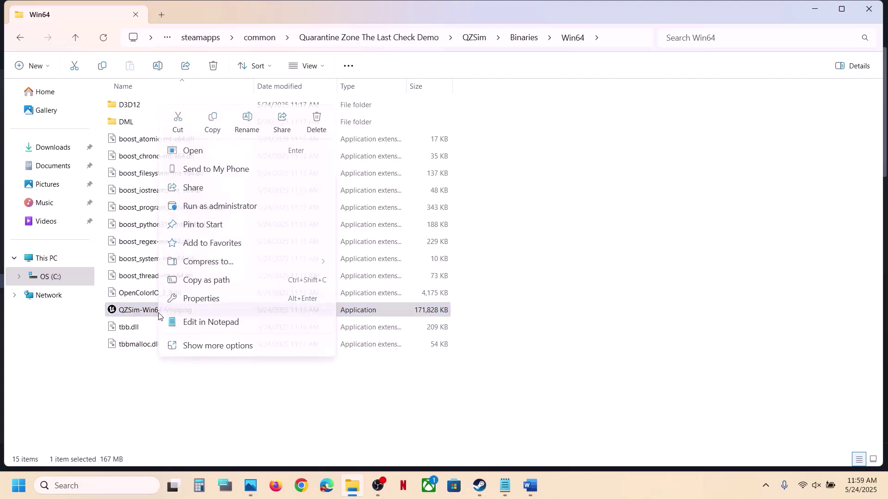
left_click(208, 300)
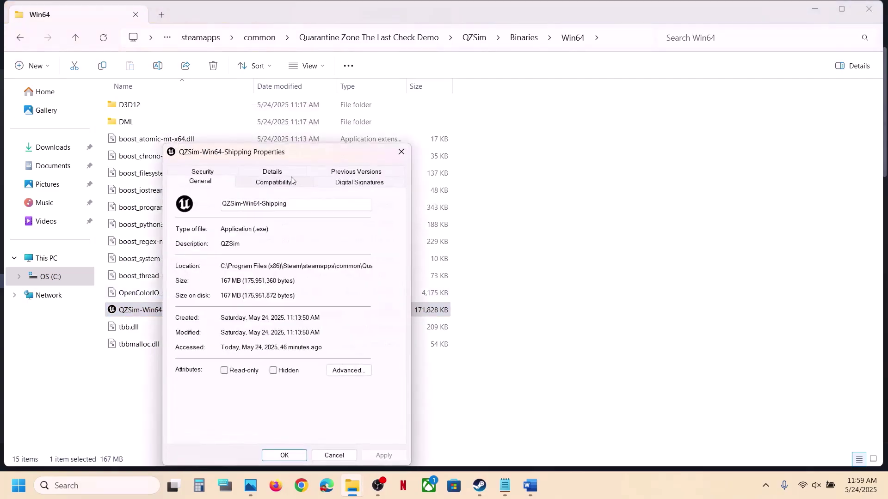
left_click(274, 182)
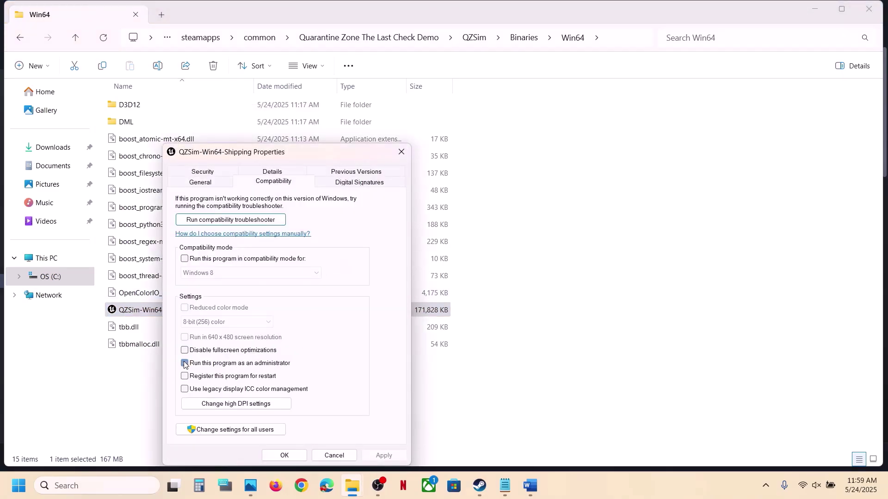
left_click(386, 457)
left_click(285, 456)
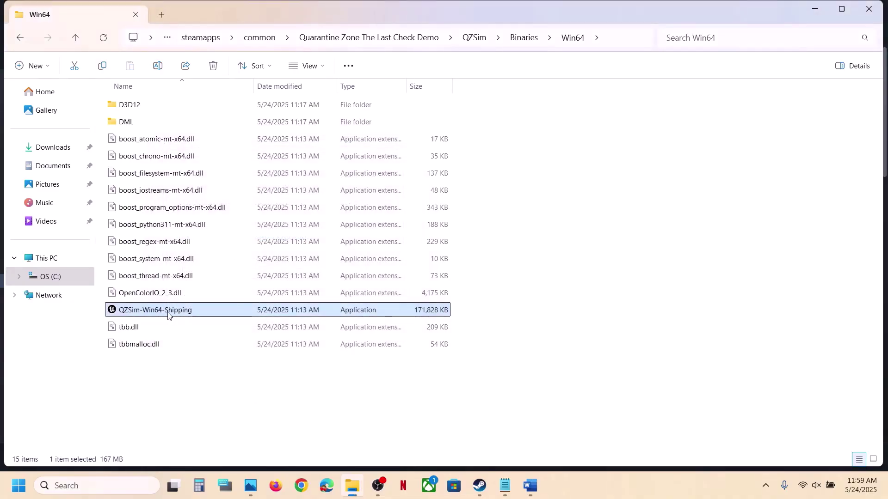
Enable compatibility mode for Windows 8 on the QZSim-Win64-Shipping application and apply it
right_click(168, 315)
left_click(230, 299)
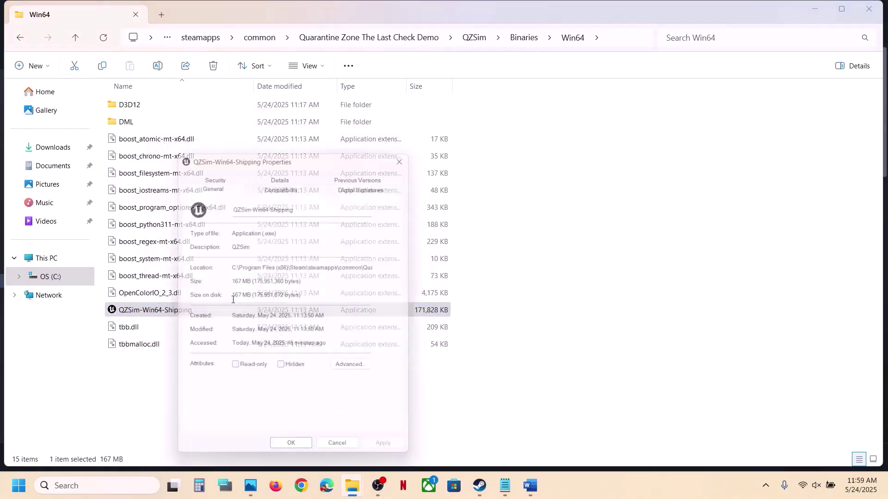
left_click(270, 187)
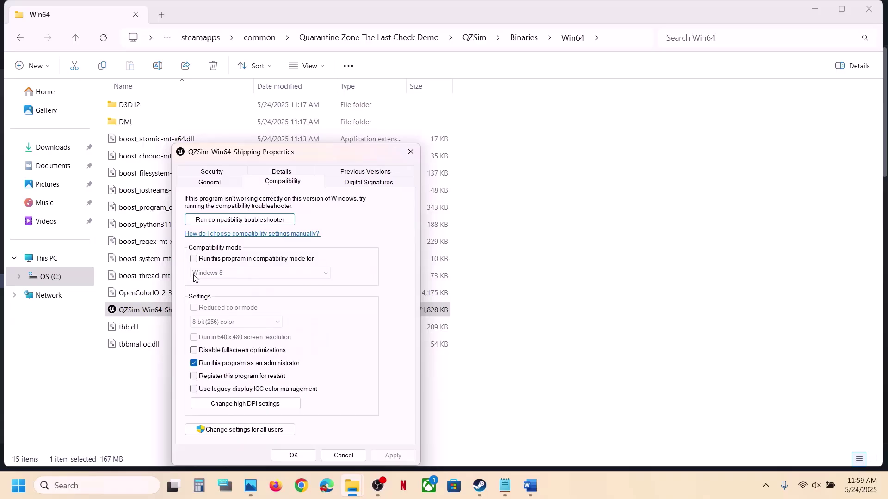
left_click(194, 259)
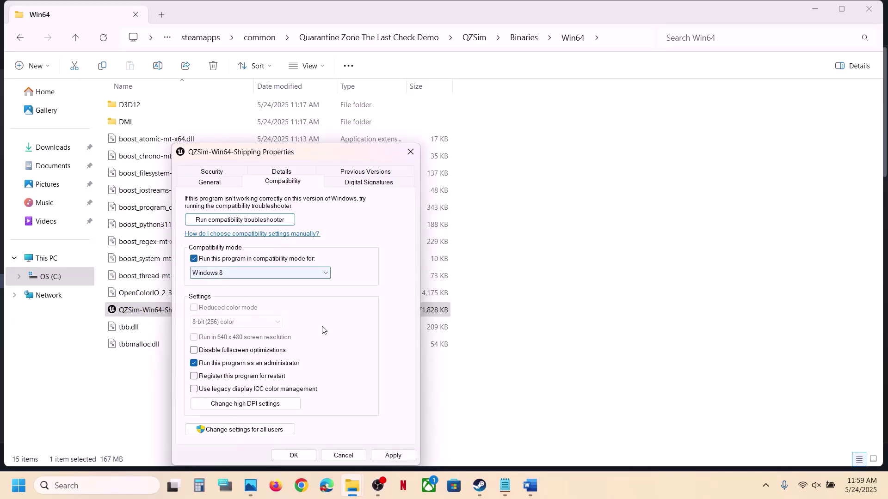
left_click(393, 456)
left_click(294, 456)
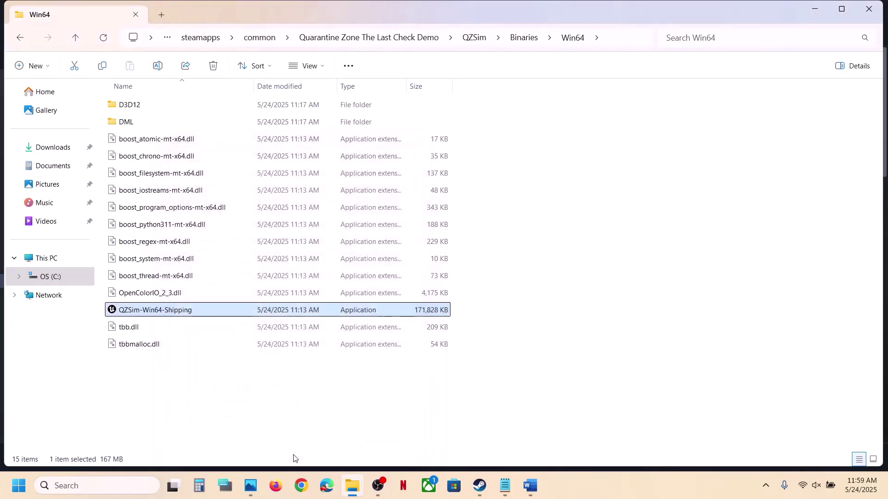
Change the compatibility mode of QZSim-Win64-Shipping to Windows 7, disable fullscreen optimizations, and apply the settings
right_click(163, 313)
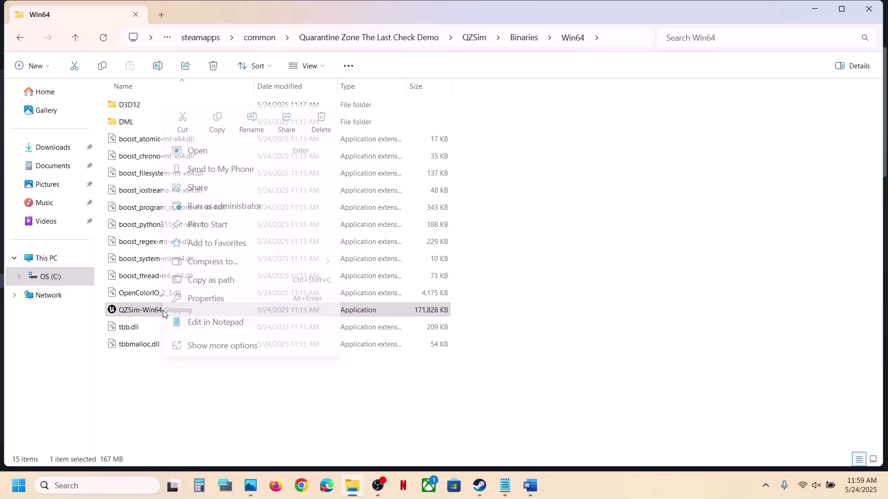
left_click(221, 300)
left_click(272, 185)
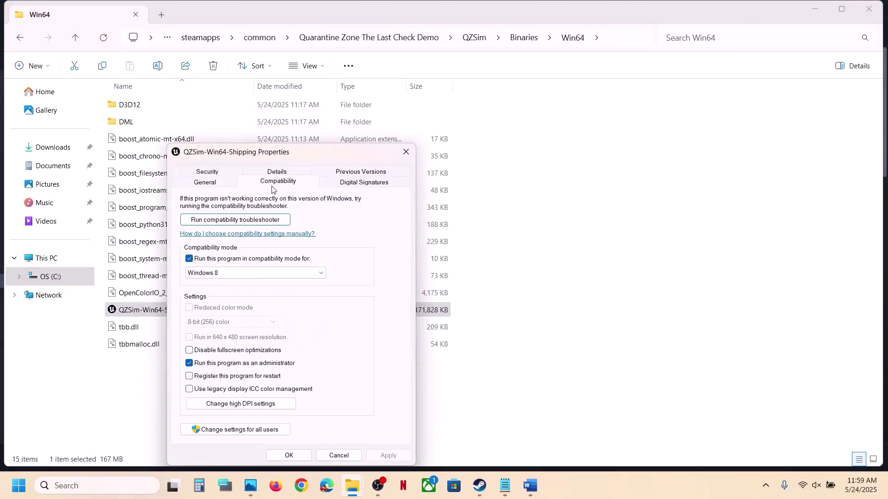
left_click(227, 269)
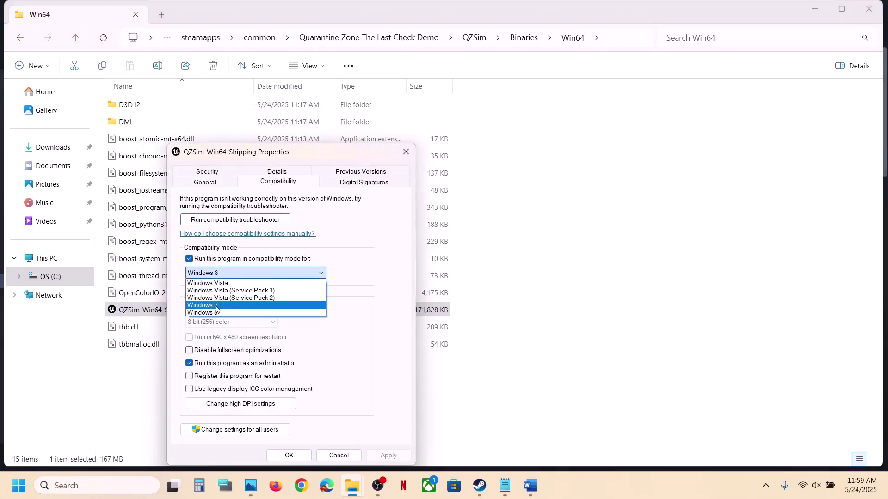
left_click(217, 306)
left_click(381, 458)
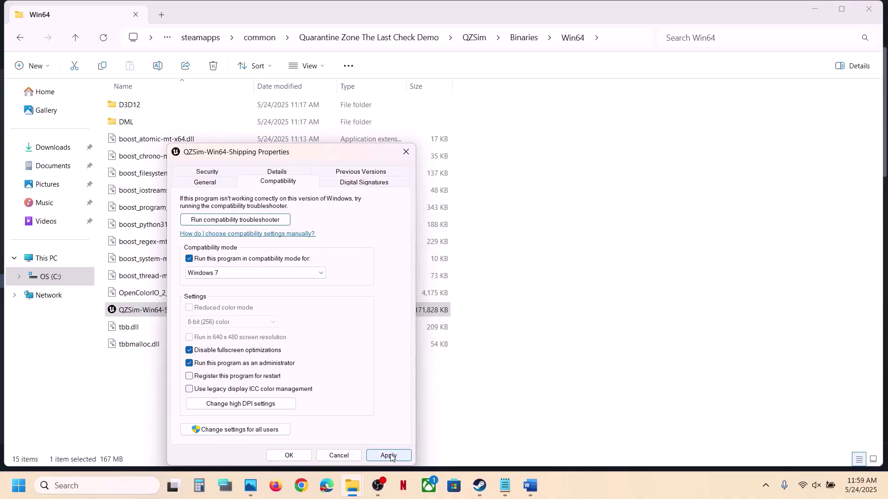
left_click(288, 455)
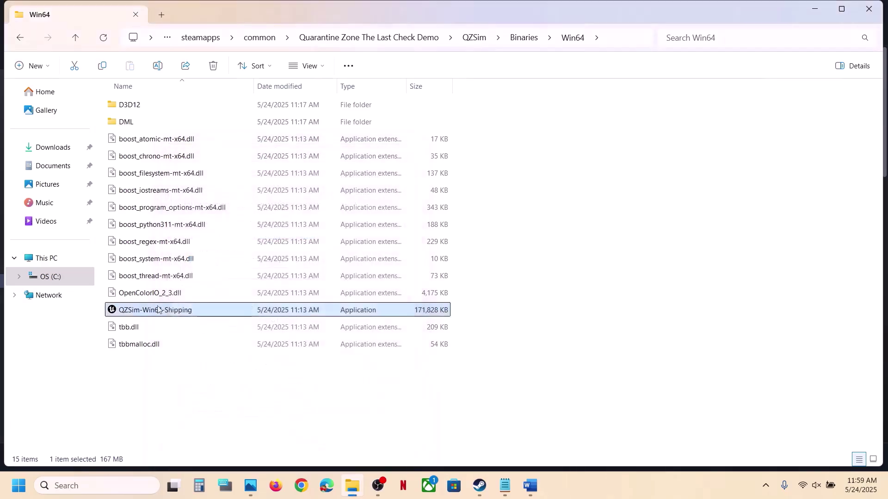
Turn off compatibility mode, disabled fullscreen optimizations and run as administrator for QZSim-Win64-Shipping, and apply the changes
right_click(168, 314)
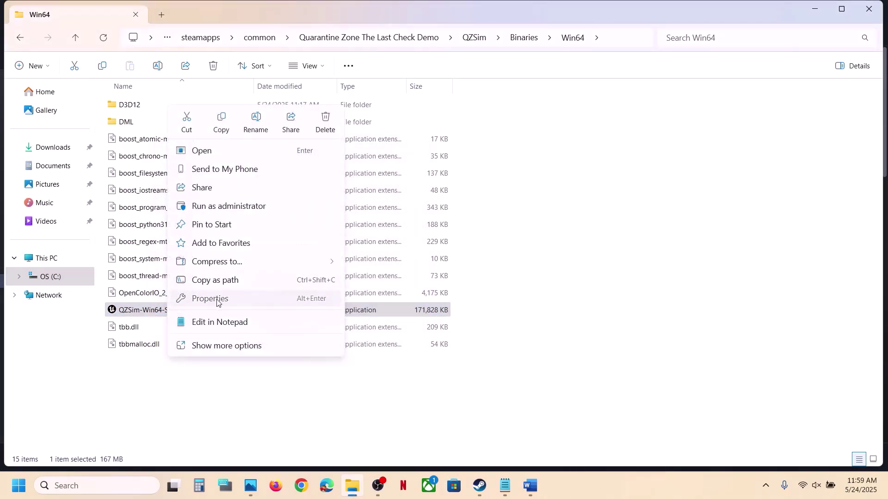
left_click(217, 299)
left_click(292, 183)
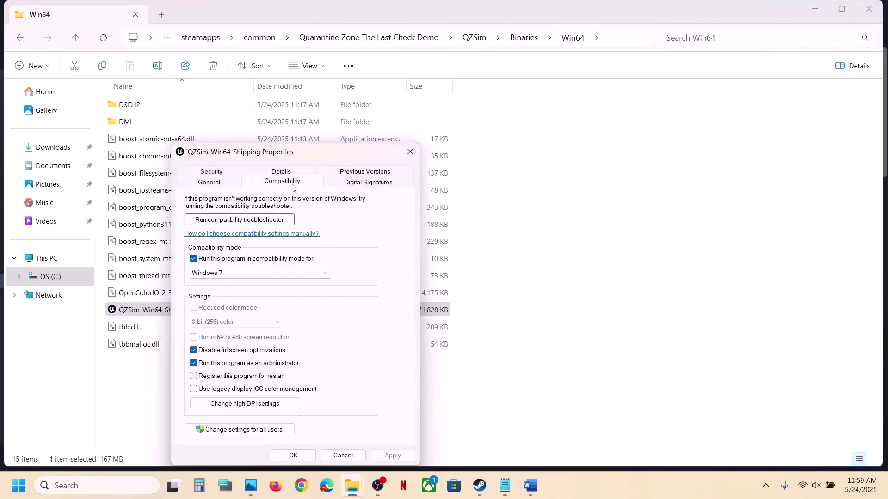
left_click(195, 259)
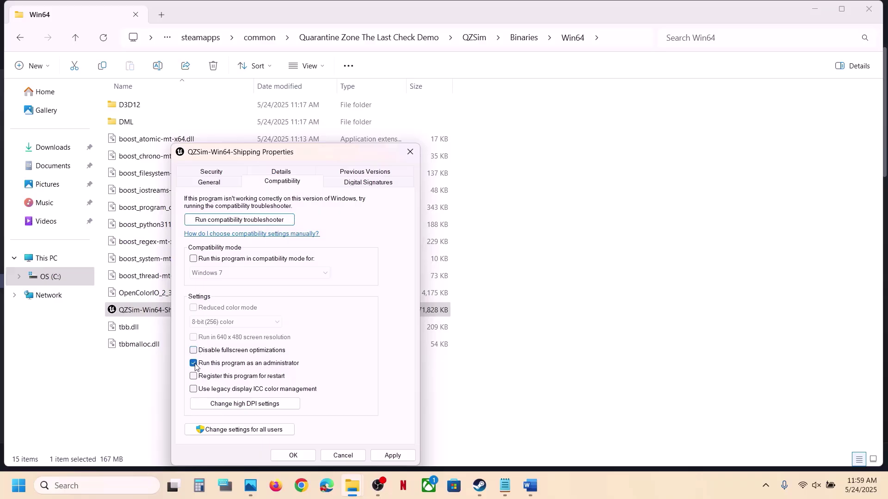
left_click(391, 457)
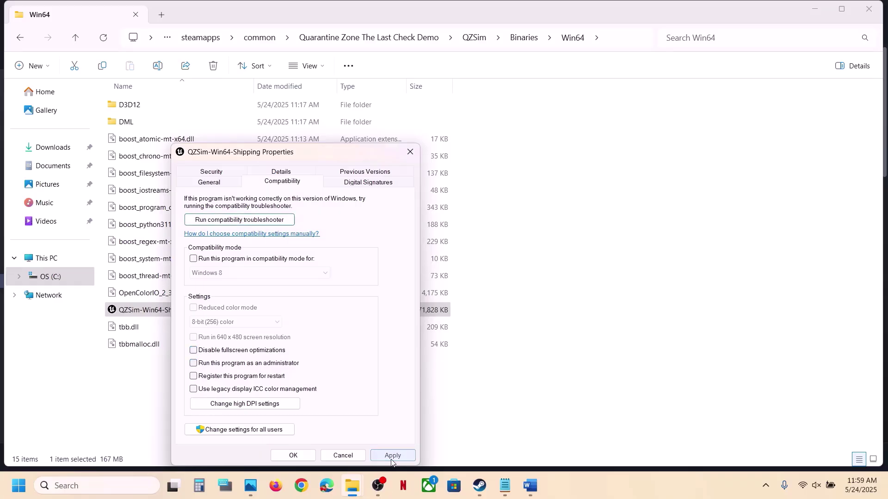
left_click(301, 457)
Close the game's Win64 folder and bring up the troubleshooting steps document in Word
left_click(867, 10)
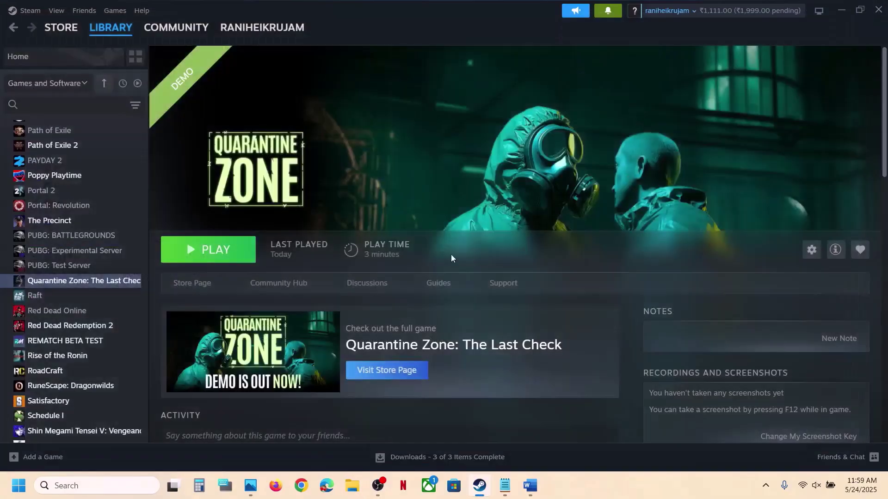
left_click(531, 486)
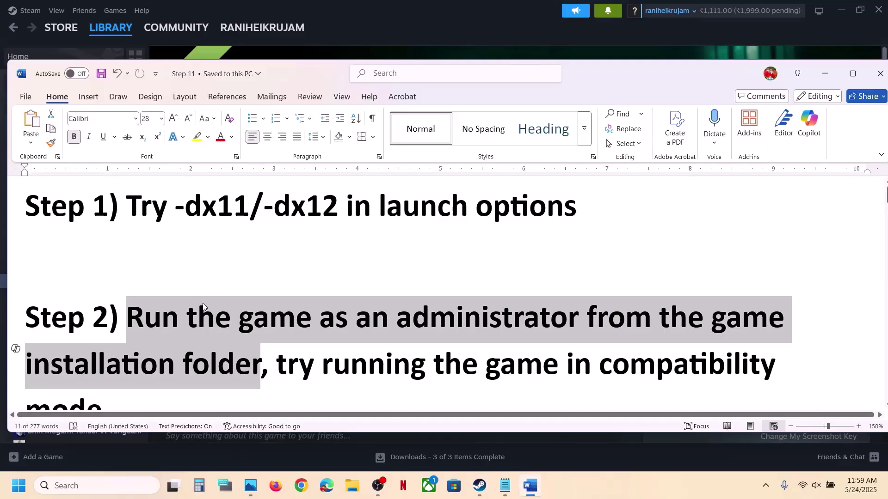
Highlight the Step 3 text about verifying the game files, and switch to Steam
scroll(204, 307, "down", 5)
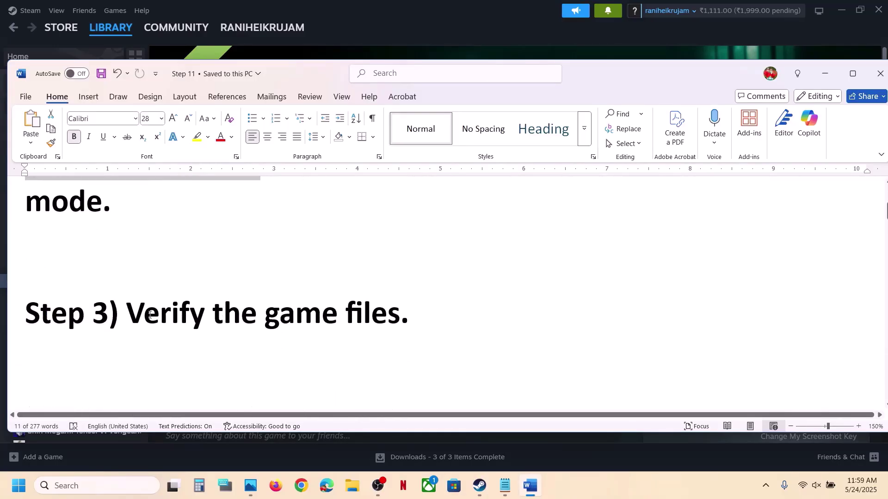
left_click_drag(126, 316, 354, 318)
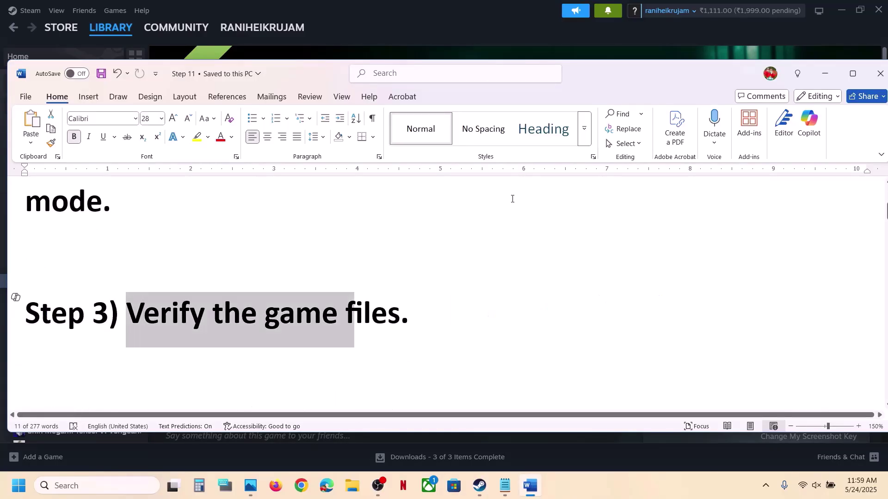
left_click(454, 9)
View the installed files properties of Quarantine Zone: The Last Check Demo for the file integrity option, and close them
right_click(111, 280)
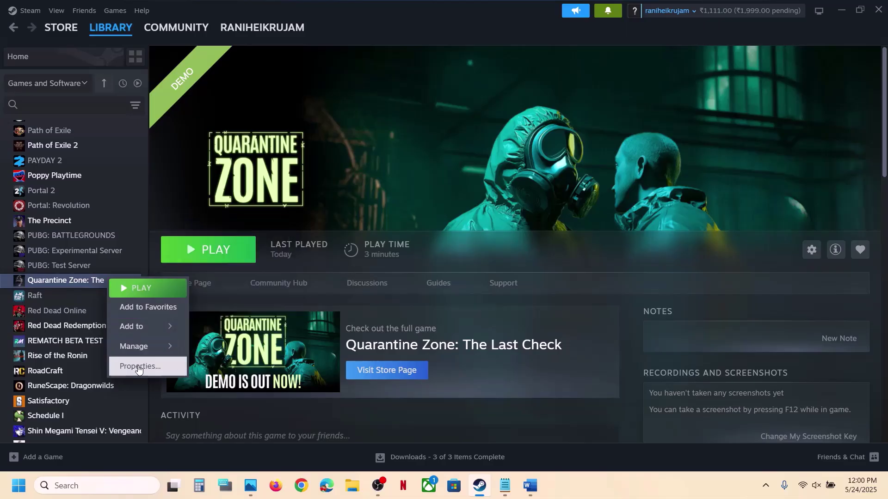
left_click(138, 367)
left_click(233, 188)
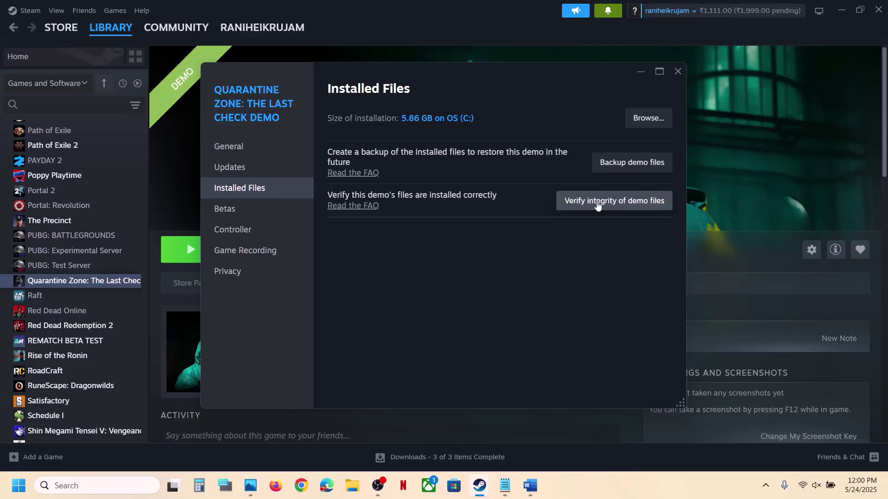
left_click(681, 68)
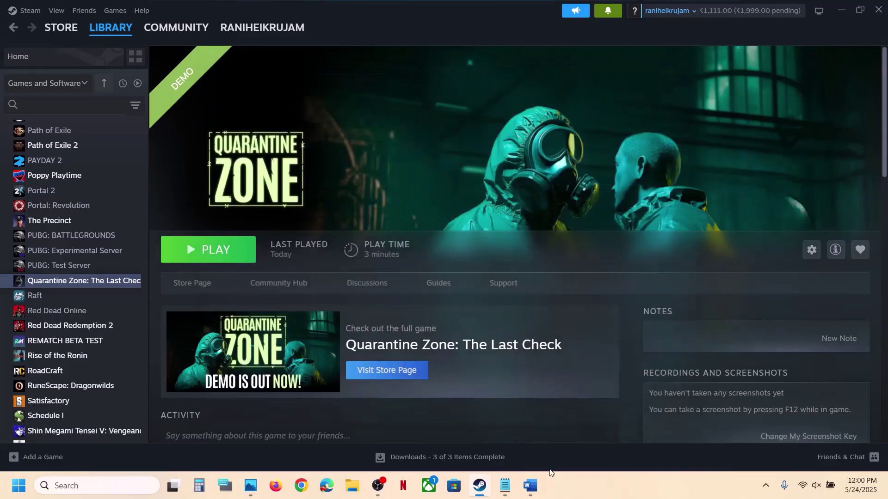
Switch to the Word document and highlight the Step 4 text about allowing the game exe through antivirus, Windows Security and Firewall
left_click(533, 493)
scroll(392, 347, "down", 3)
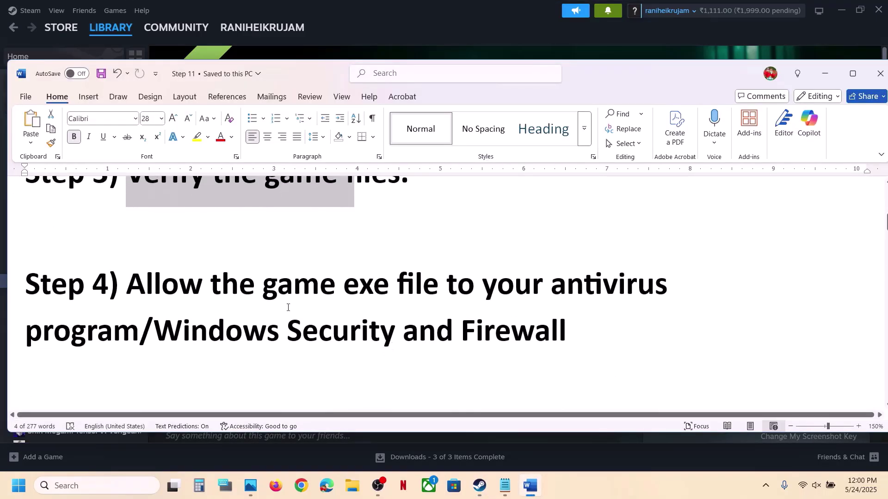
left_click_drag(153, 289, 136, 337)
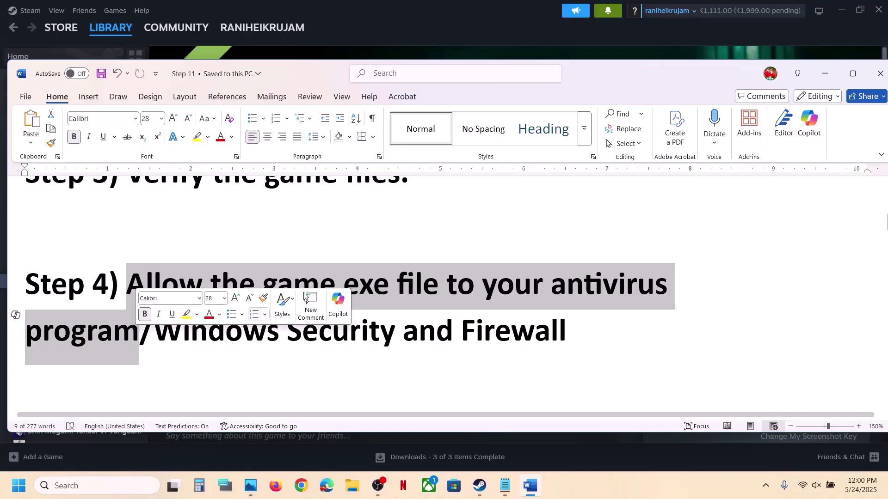
left_click(406, 323)
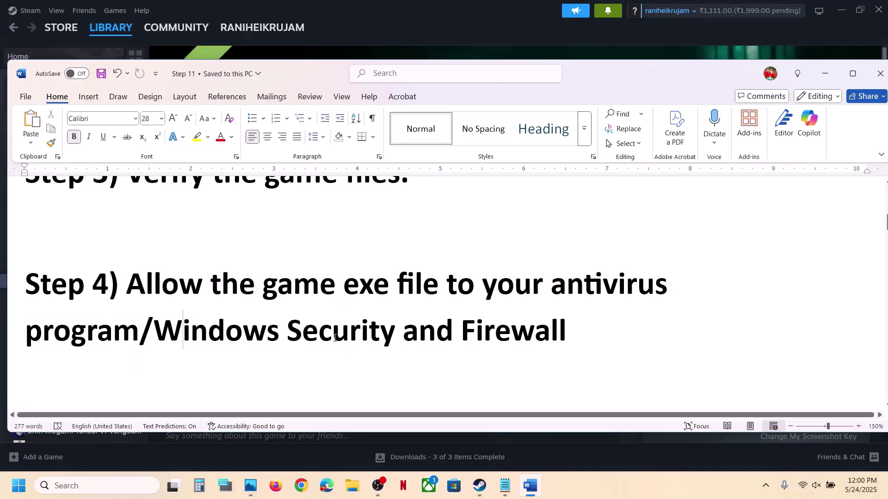
left_click(535, 353, "shift")
Open the Windows Security page for allowing an app through Controlled folder access under ransomware protection
key("super+i")
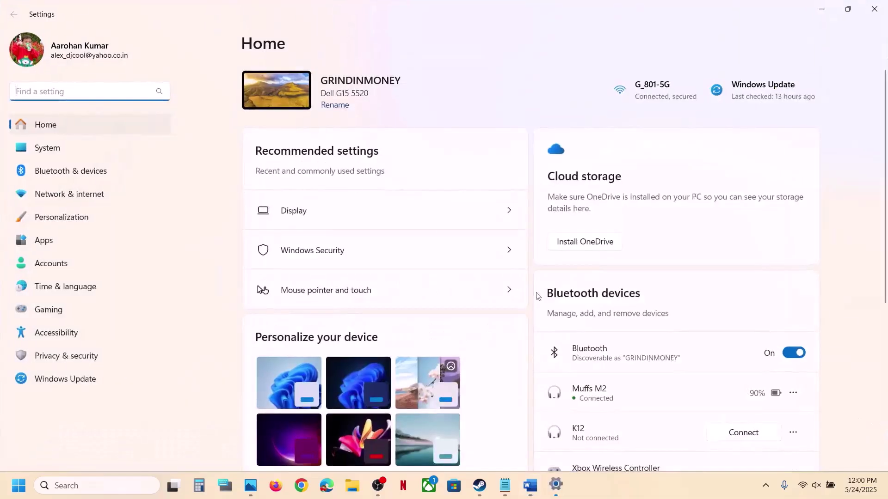
left_click(74, 357)
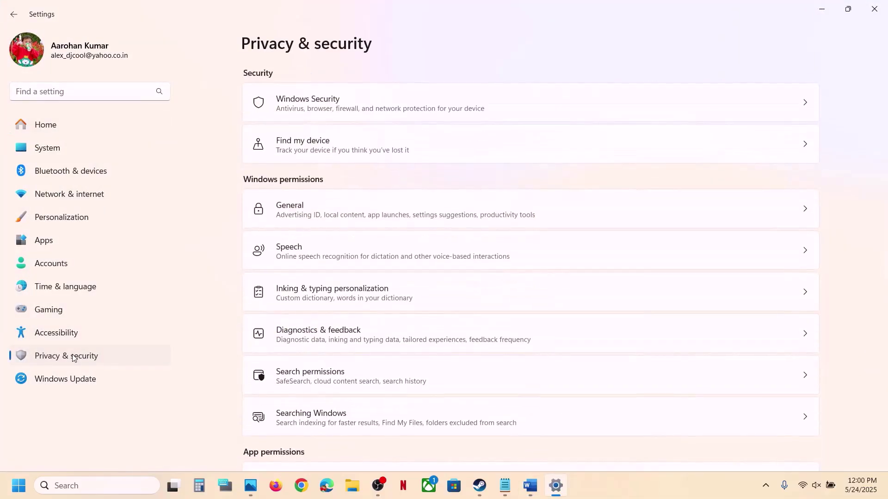
left_click(337, 115)
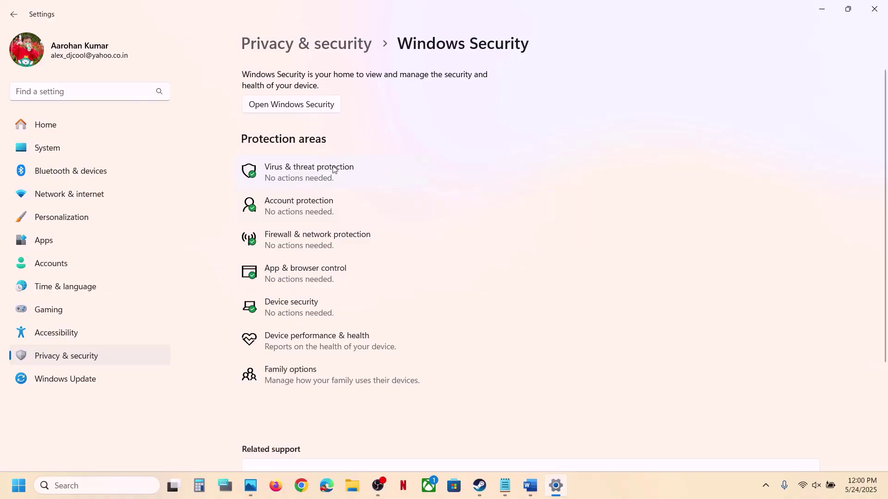
left_click(334, 169)
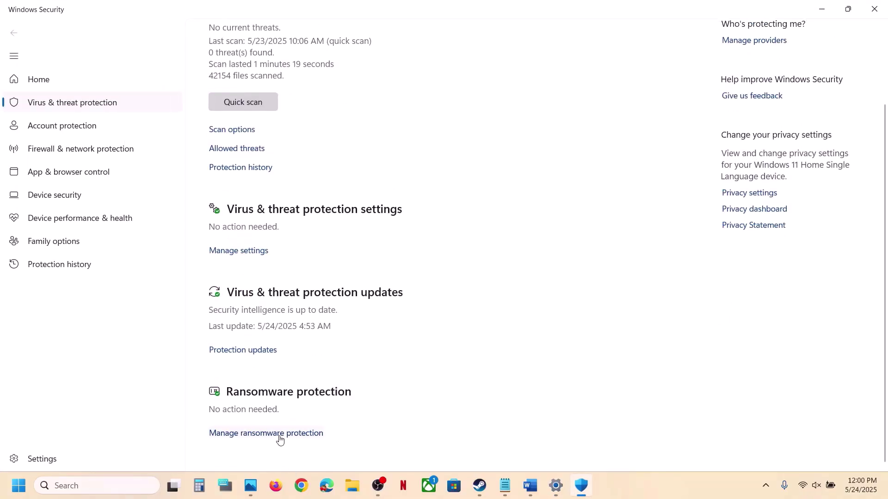
left_click(280, 439)
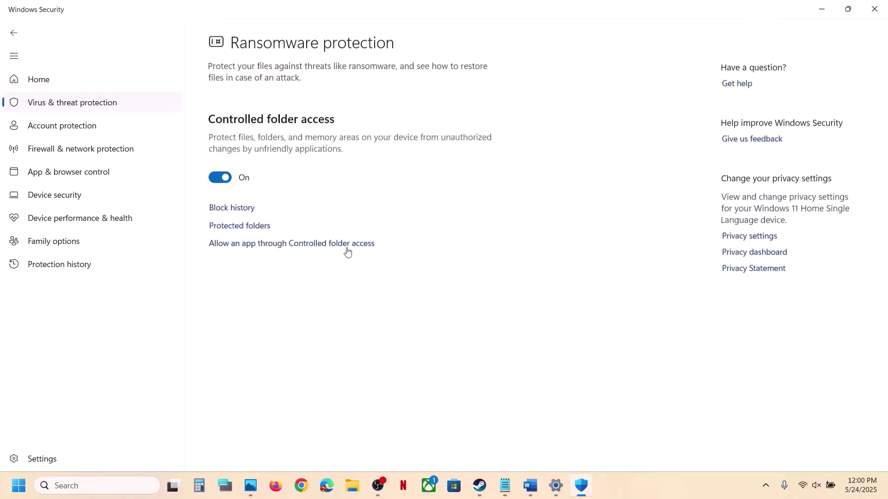
left_click(308, 249)
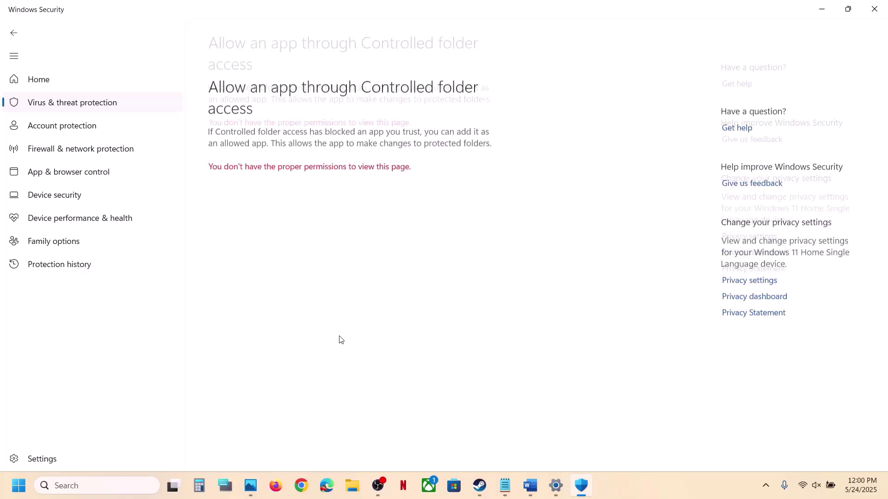
Allow the QZSim application from the Quarantine Zone The Last Check Demo folder through Controlled folder access
scroll(294, 134, "down", 3)
left_click(277, 52)
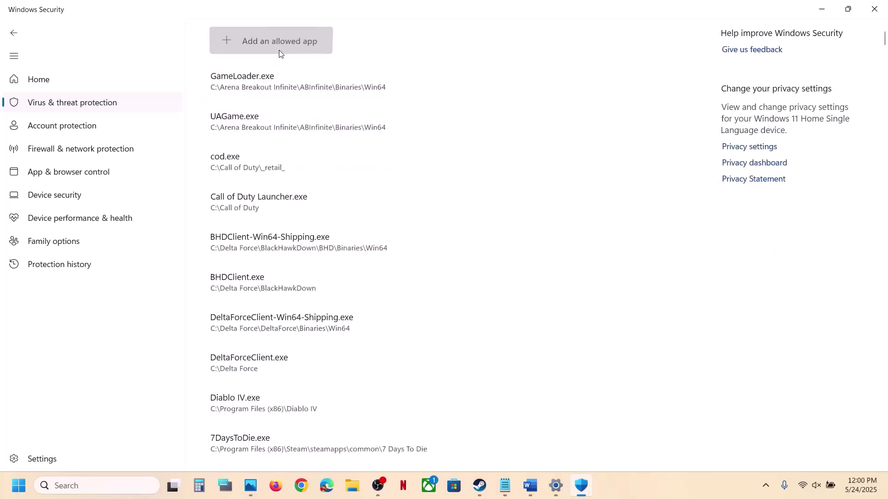
left_click(267, 85)
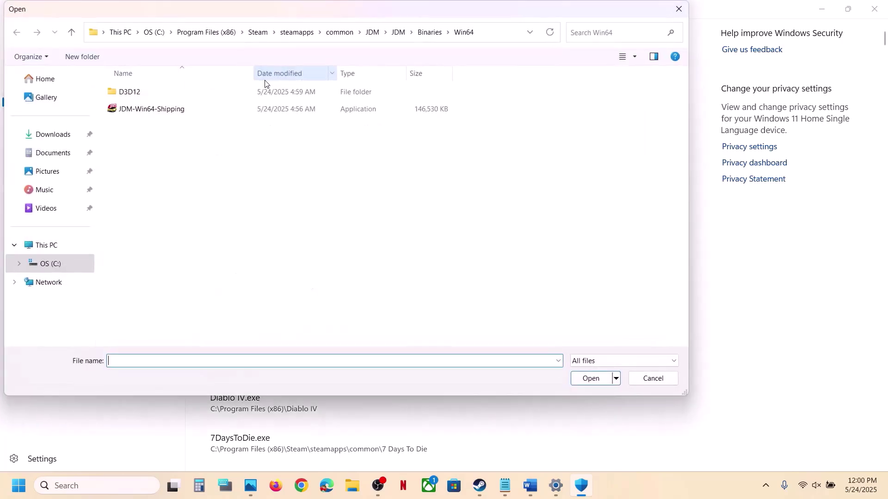
left_click(335, 35)
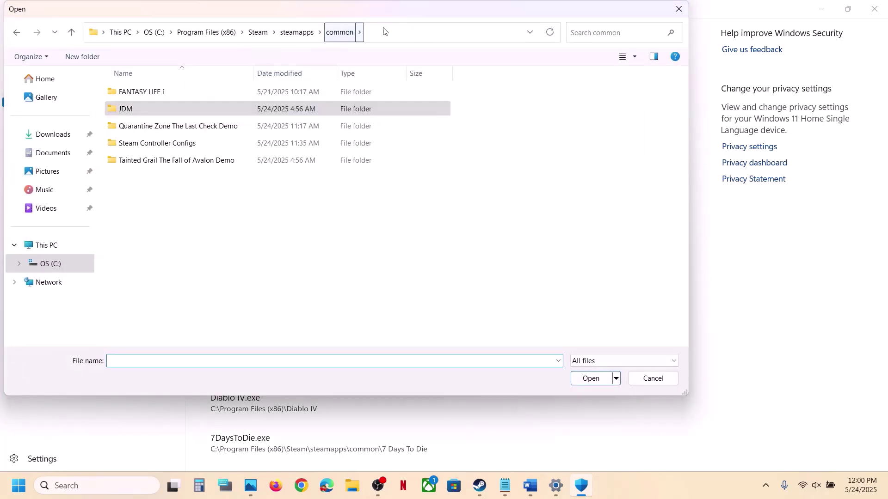
left_click(164, 131)
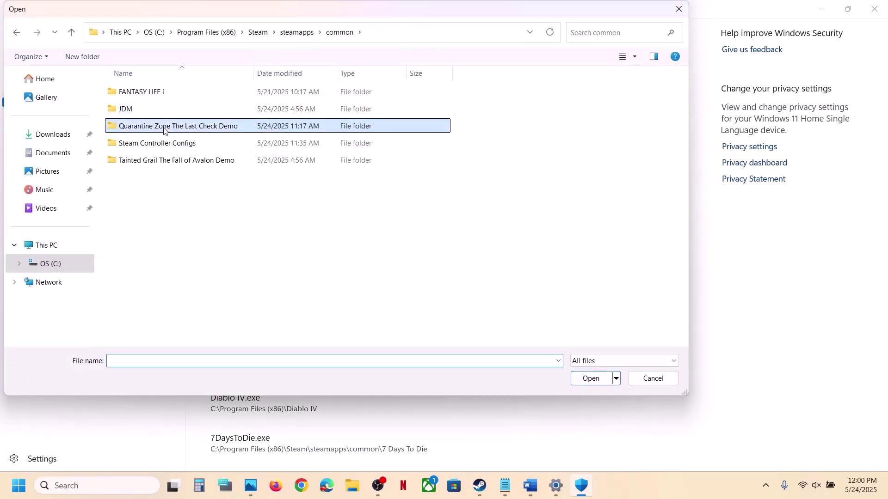
double_click(169, 131)
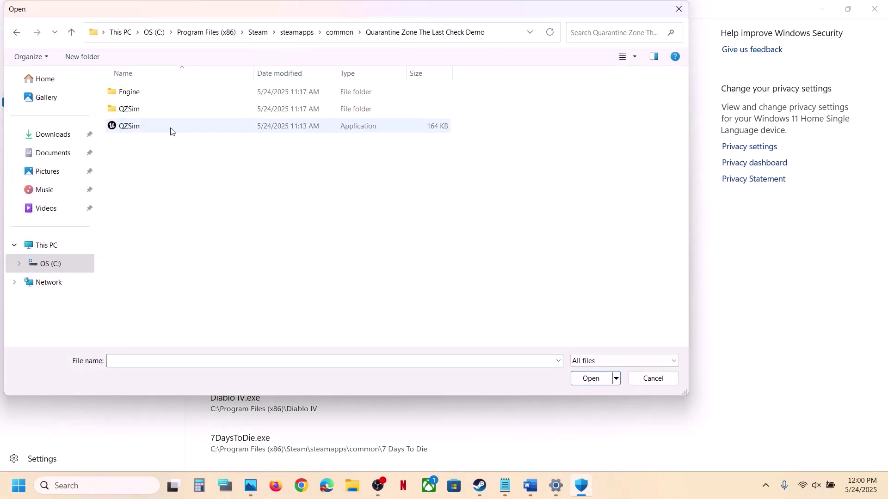
left_click(511, 38)
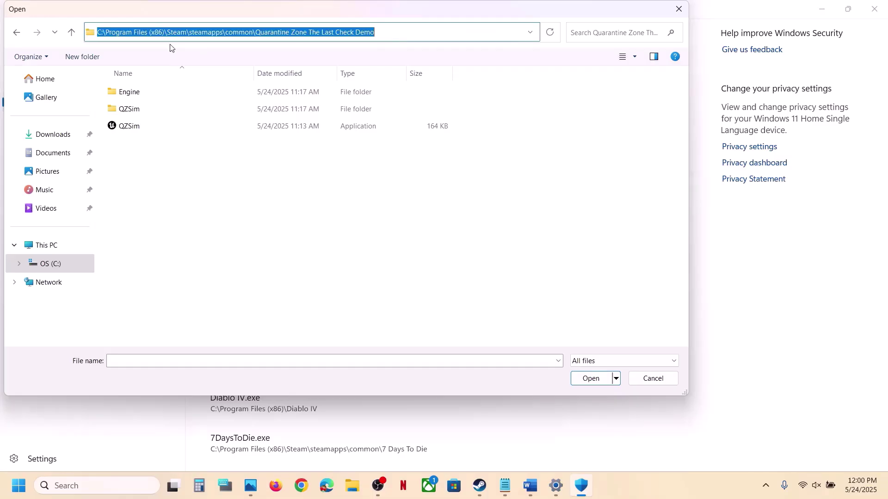
left_click(135, 130)
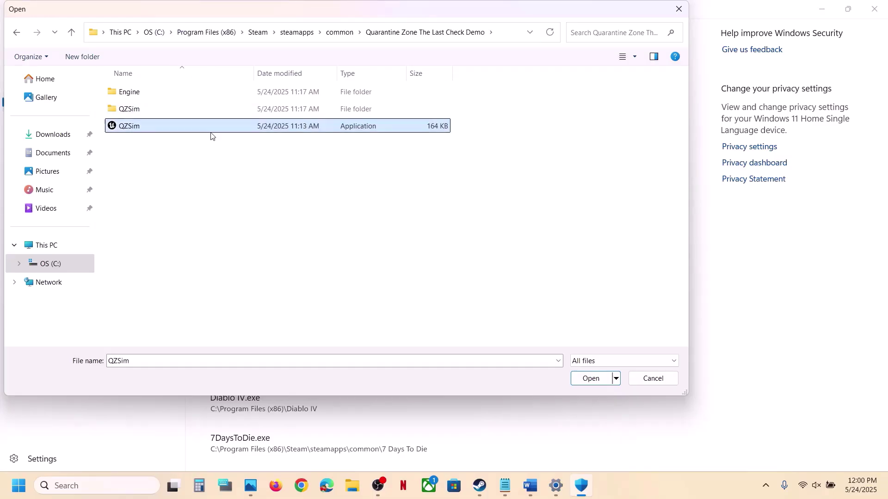
left_click(590, 378)
Allow QZSim-Win64-Shipping from the game's QZSim\Binaries\Win64 folder through Controlled folder access
left_click(266, 46)
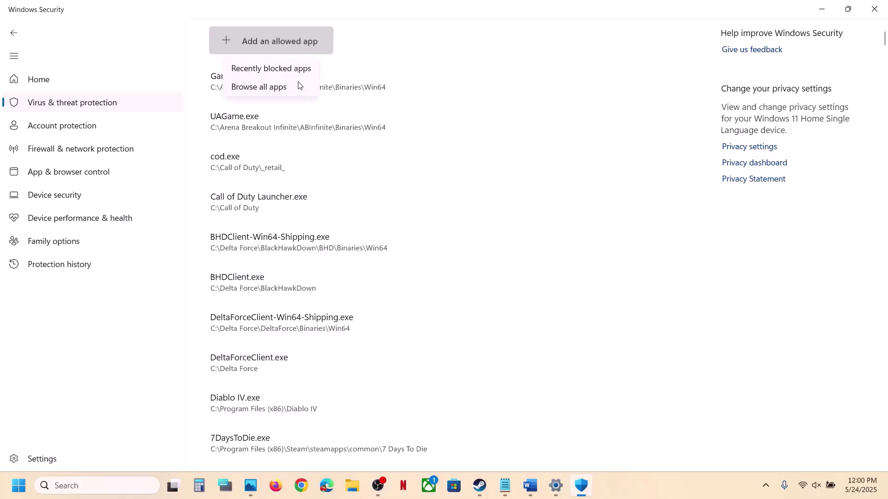
left_click(285, 95)
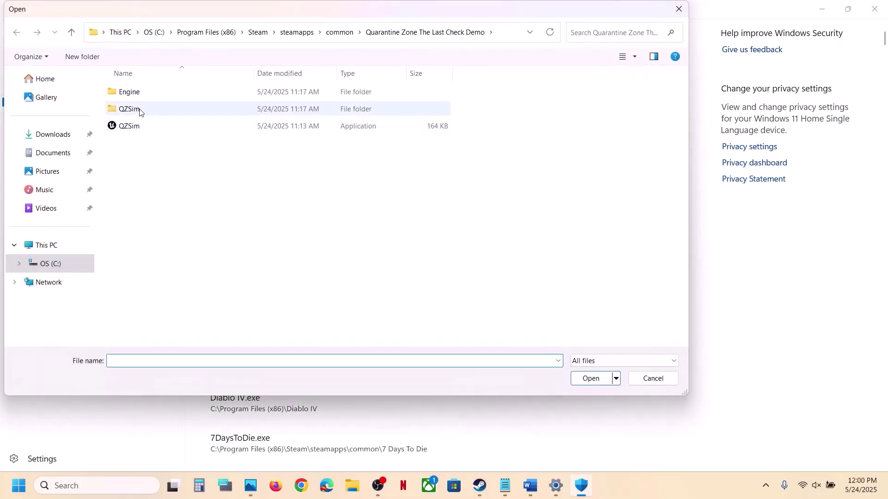
double_click(137, 110)
left_click(137, 92)
double_click(137, 92)
double_click(135, 93)
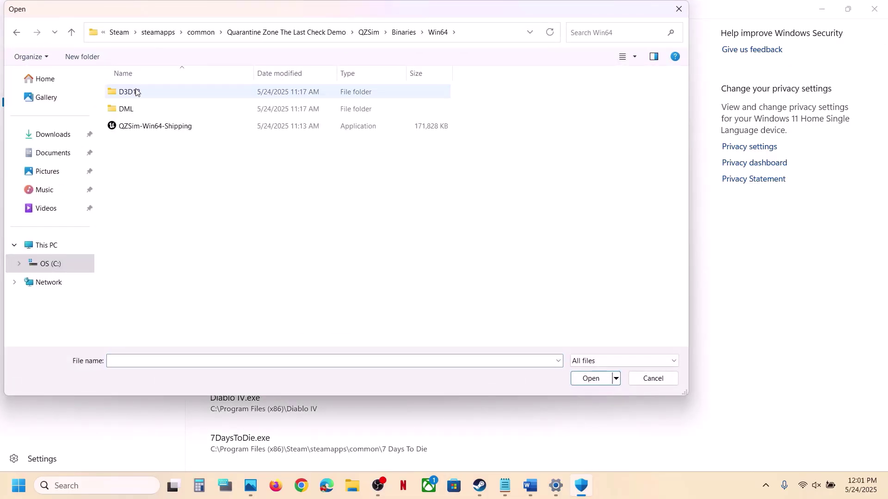
left_click(155, 126)
left_click(590, 378)
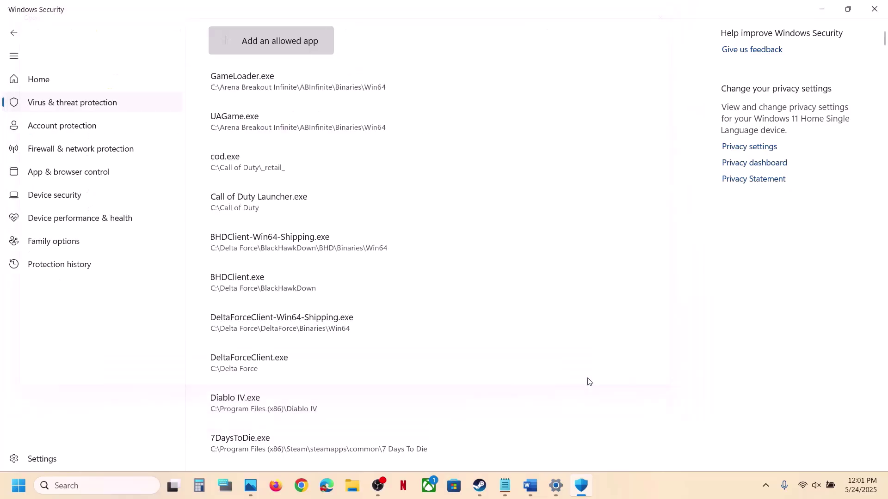
Open the list of apps allowed through Windows Defender Firewall in Control Panel
left_click(105, 487)
type("control")
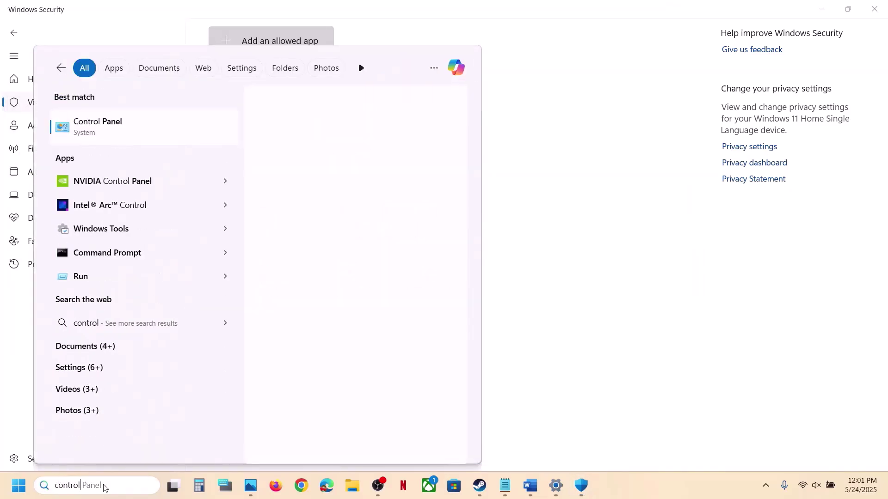
key("Return")
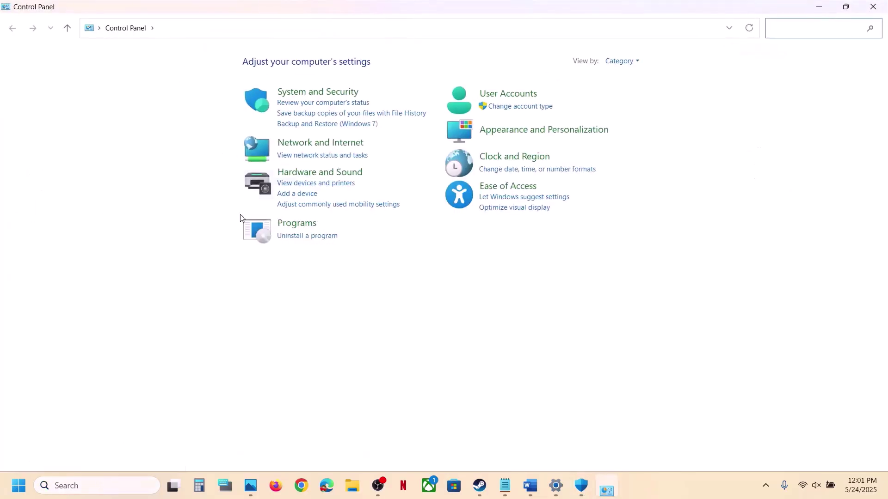
left_click(316, 92)
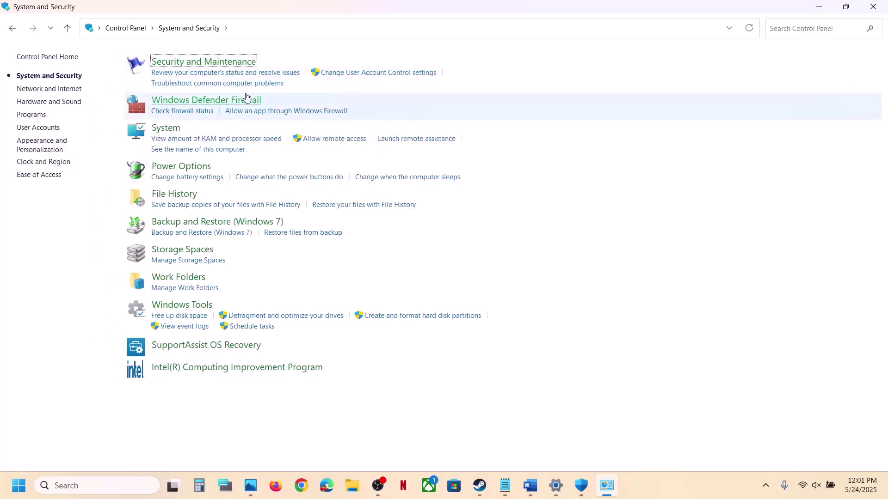
left_click(239, 103)
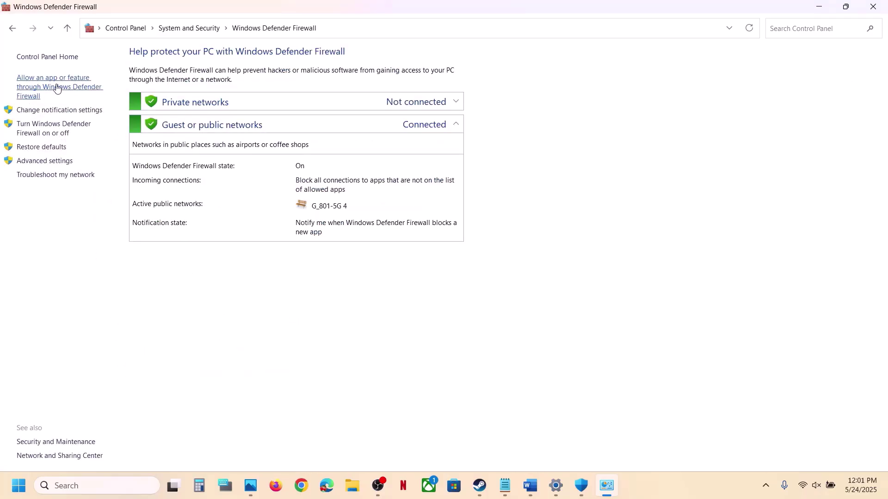
left_click(57, 88)
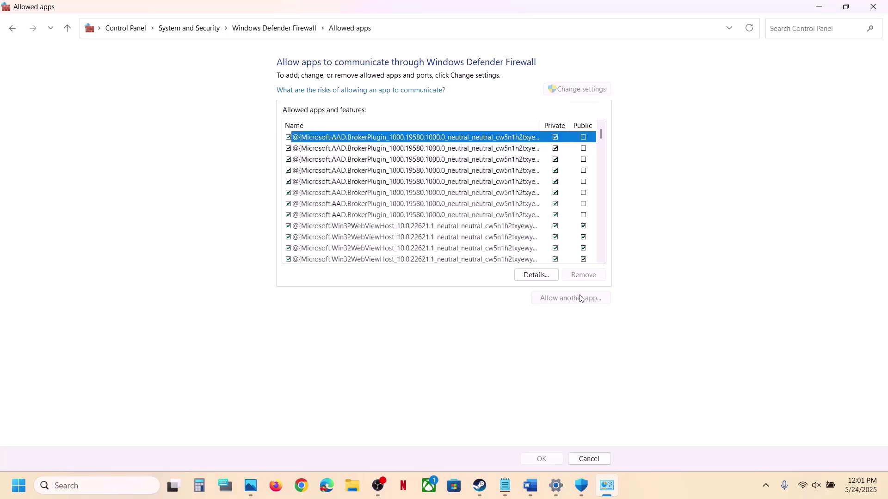
Try to add the QZSim application from the Quarantine Zone The Last Check Demo folder to the firewall's allowed apps
left_click(572, 299)
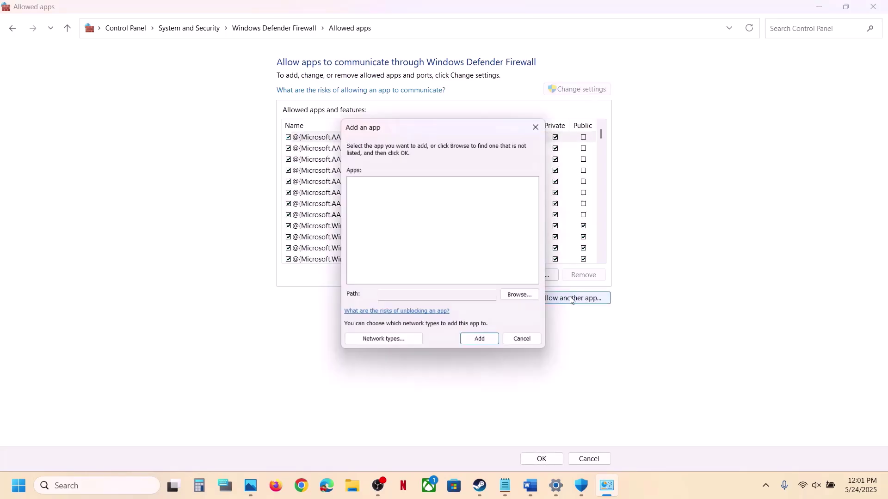
left_click(522, 296)
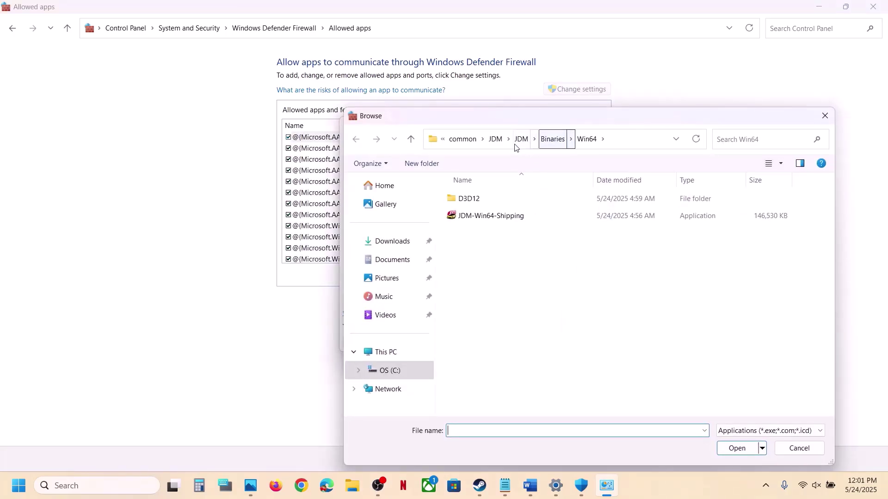
left_click(464, 139)
double_click(485, 233)
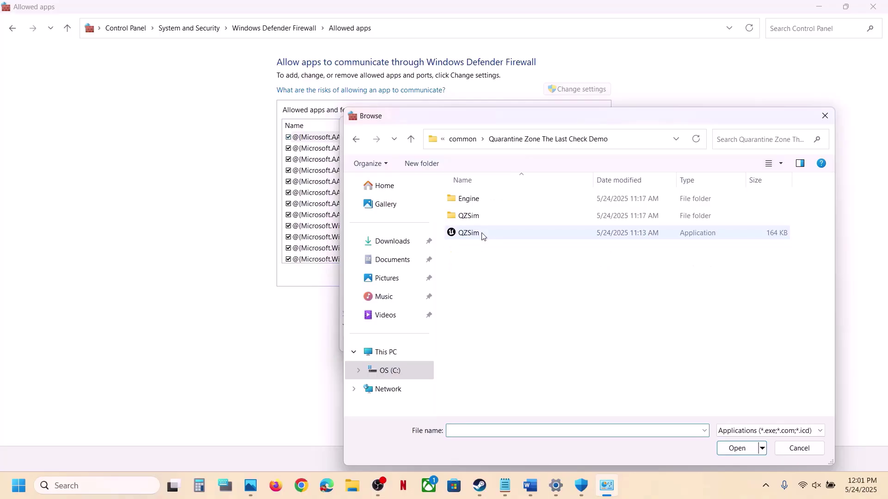
left_click(474, 232)
left_click(737, 448)
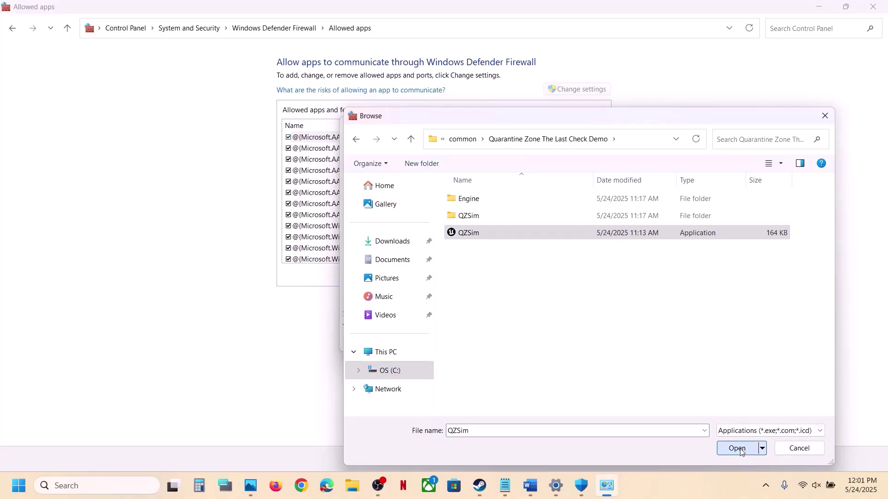
left_click(481, 342)
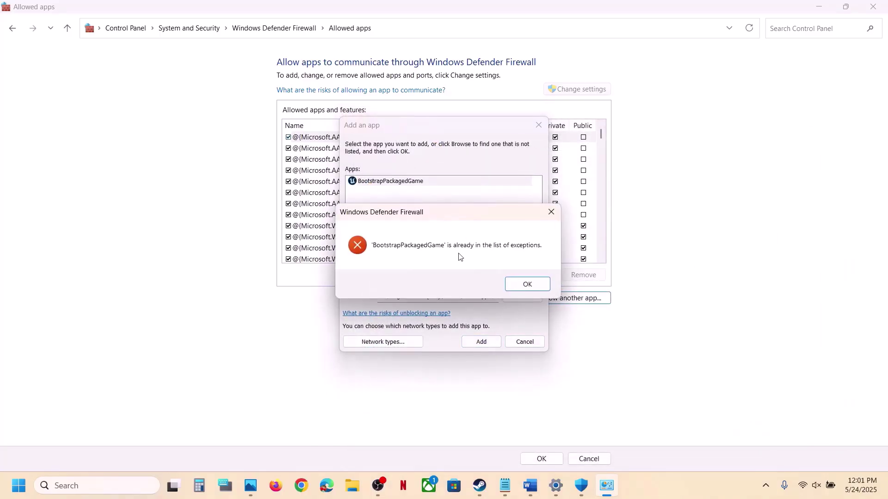
Try to add QZSim-Win64-Shipping from the game's QZSim\Binaries\Win64 folder to the firewall's allowed apps
left_click(519, 283)
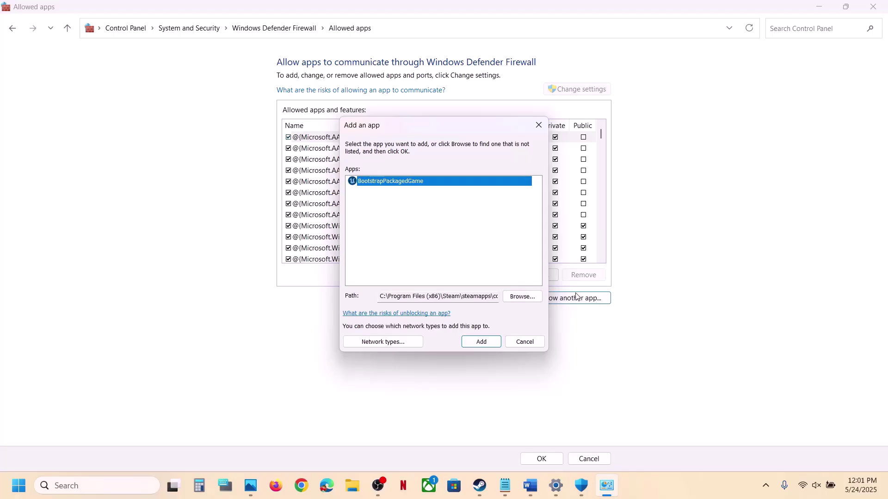
left_click(522, 296)
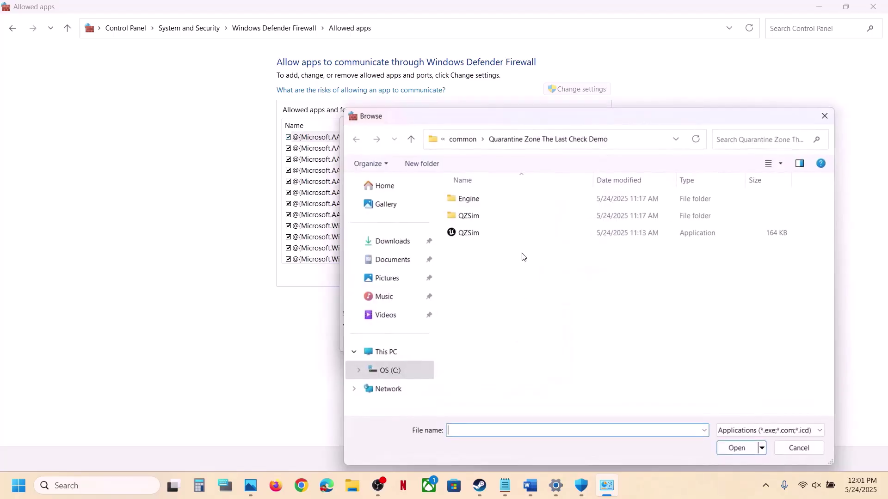
double_click(468, 214)
double_click(469, 199)
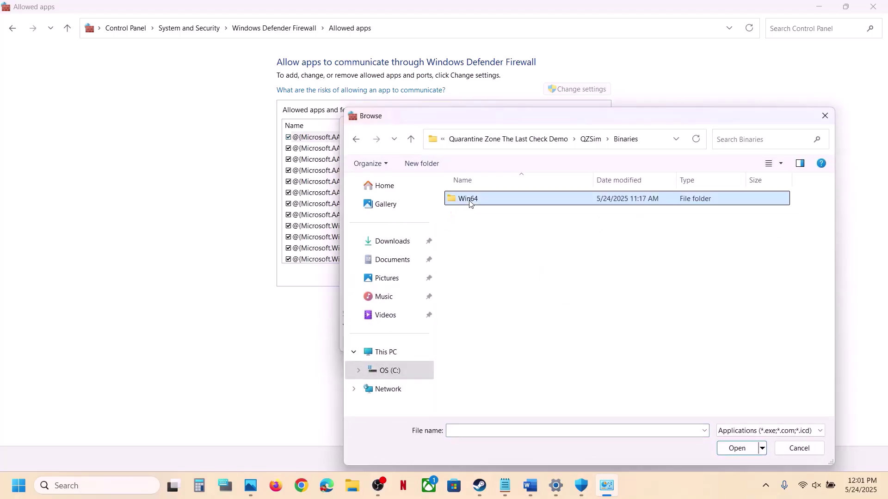
double_click(469, 200)
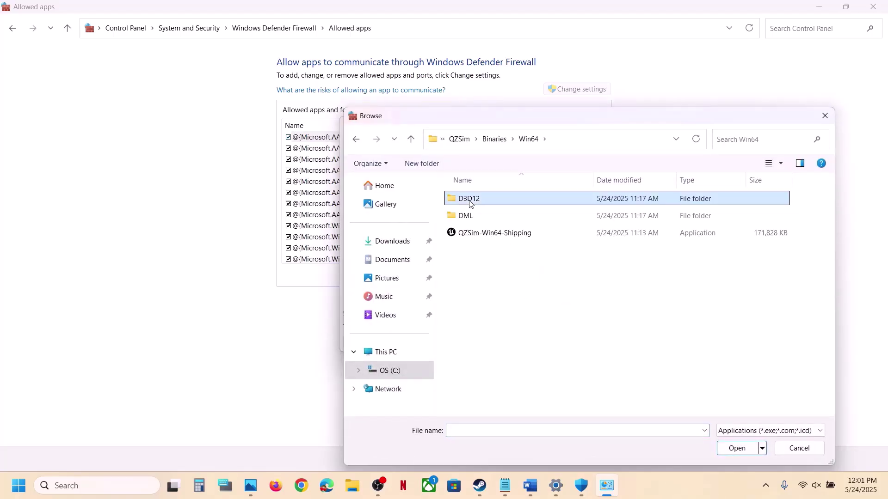
left_click(479, 234)
left_click(737, 448)
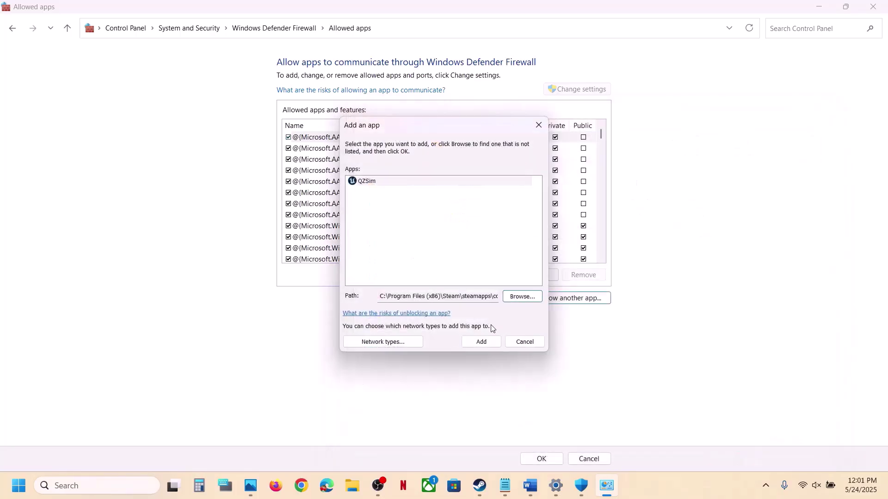
left_click(481, 342)
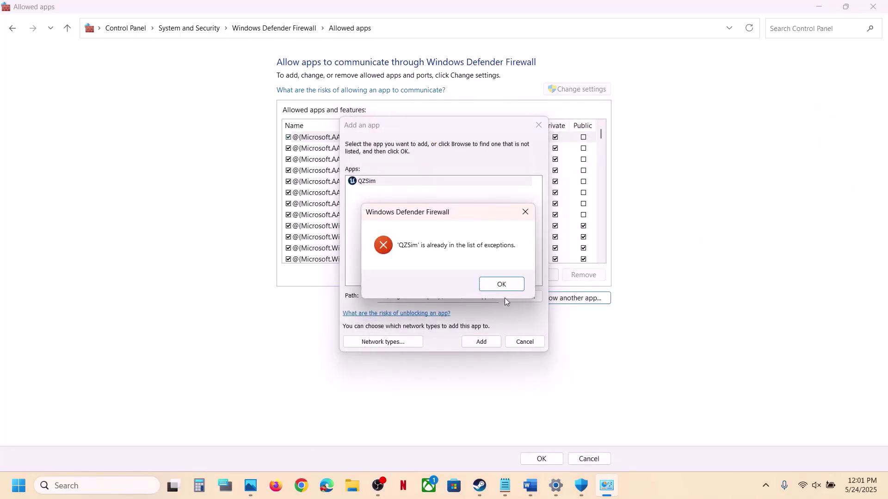
left_click(501, 284)
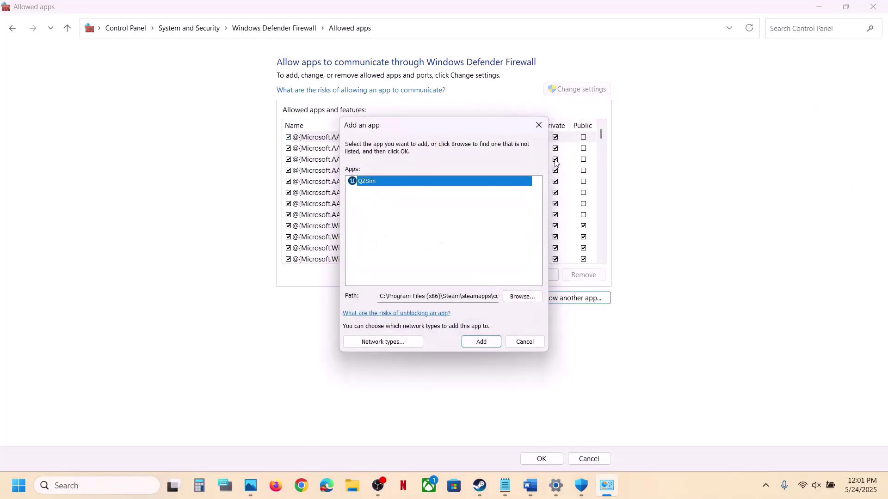
left_click(538, 125)
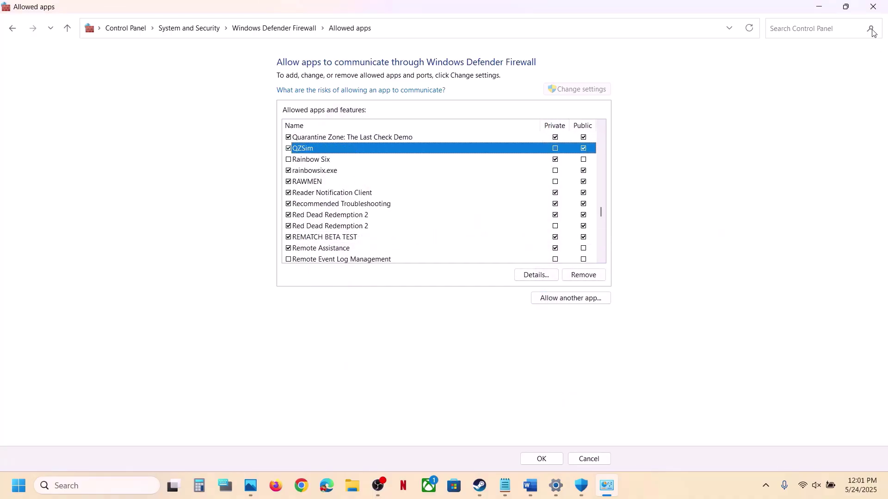
Close the firewall's Allowed apps window, Windows Security and Settings
left_click(877, 10)
left_click(877, 10)
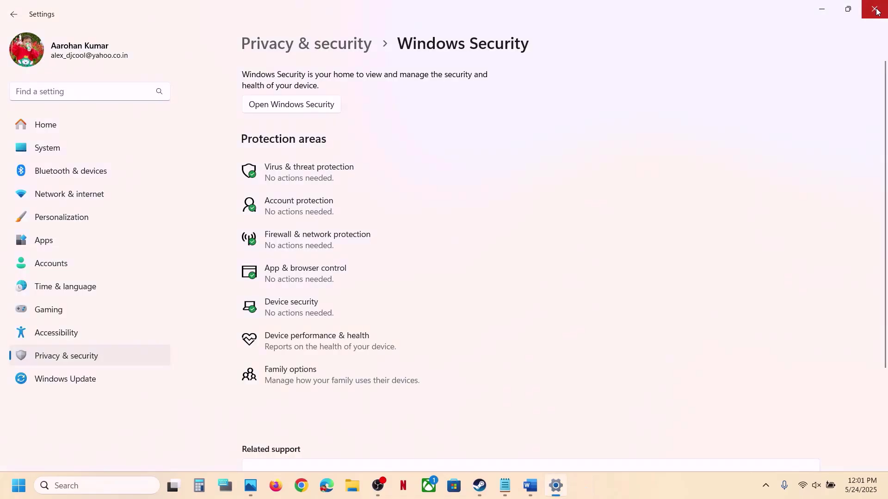
left_click(877, 10)
Highlight the Step 5 heading on clean graphics driver installation and its NVIDIA and AMD links in the Word document
scroll(393, 293, "down", 5)
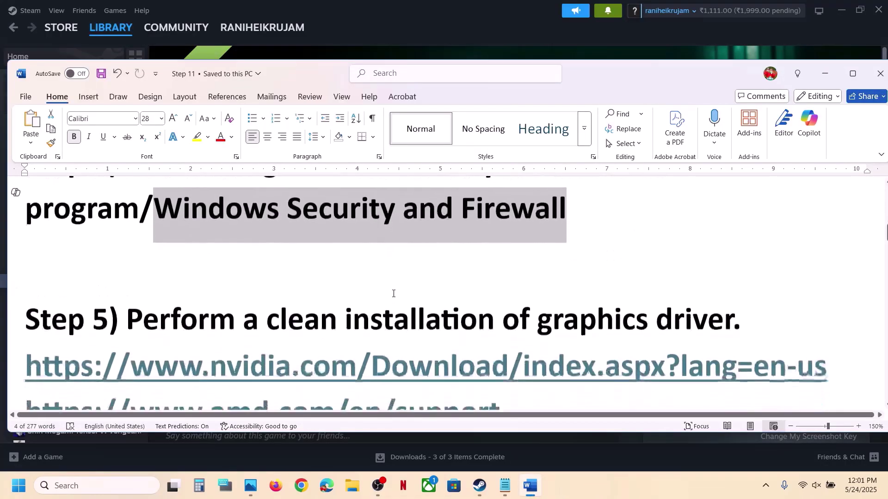
left_click_drag(274, 276, 742, 277)
left_click_drag(26, 323, 596, 350)
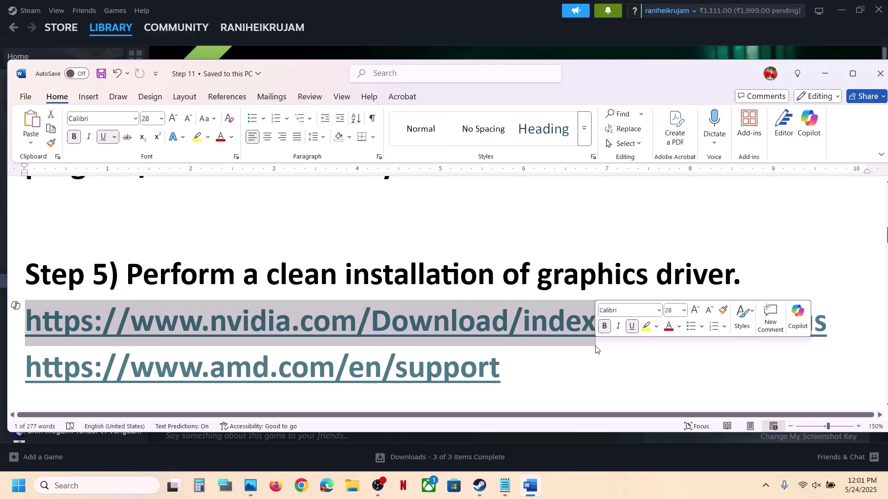
left_click_drag(205, 370, 460, 368)
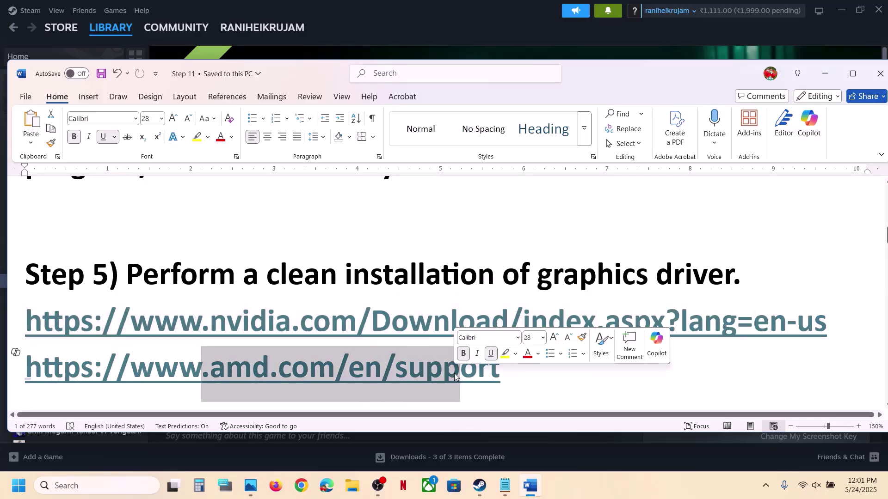
Search NVIDIA's driver page for the GeForce RTX 3050 Laptop GPU driver with Windows 11 as the operating system
left_click(501, 29)
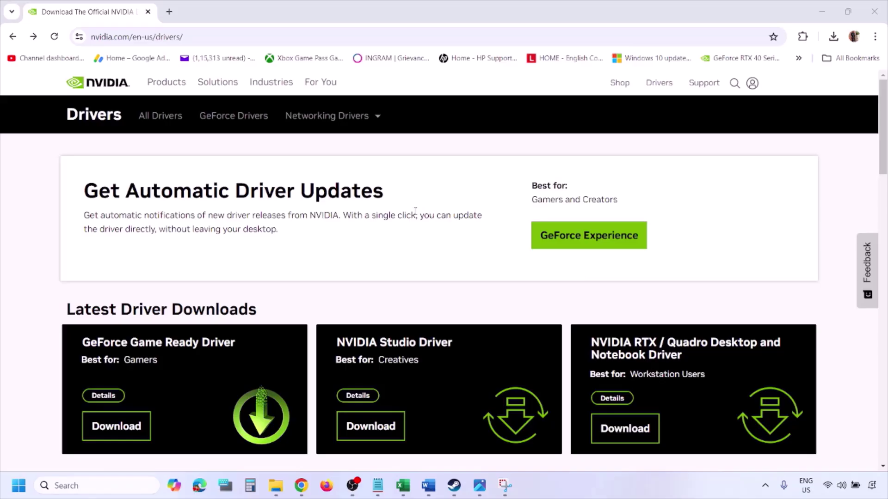
scroll(207, 283, "down", 8)
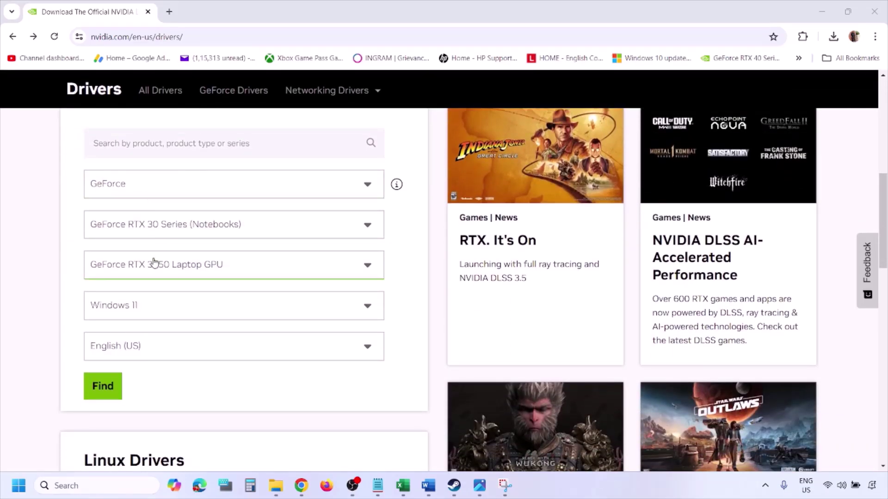
left_click(147, 309)
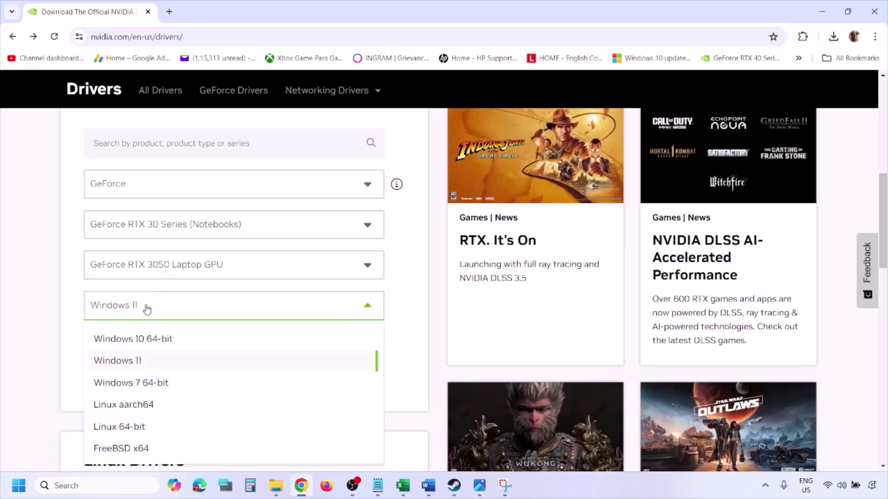
left_click(129, 364)
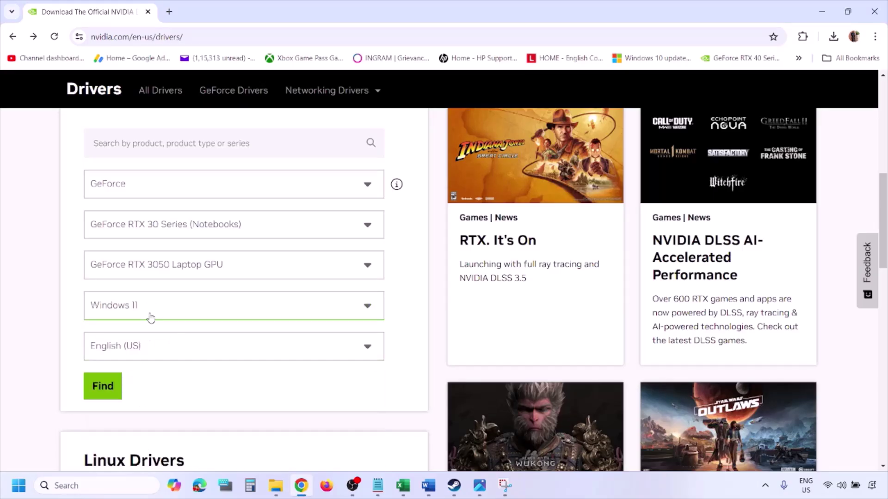
left_click(106, 390)
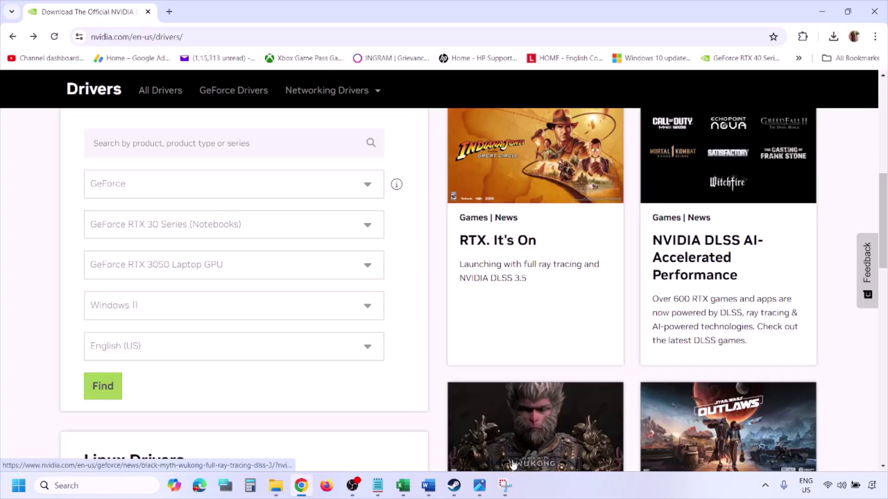
Switch to Photos and go through images 1.png to 5.png of the NVIDIA driver download and clean installation
left_click(481, 491)
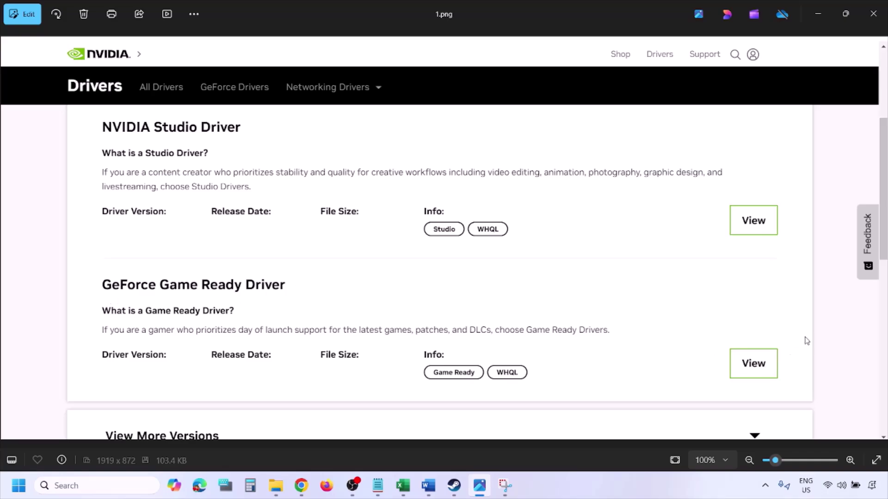
key("Right")
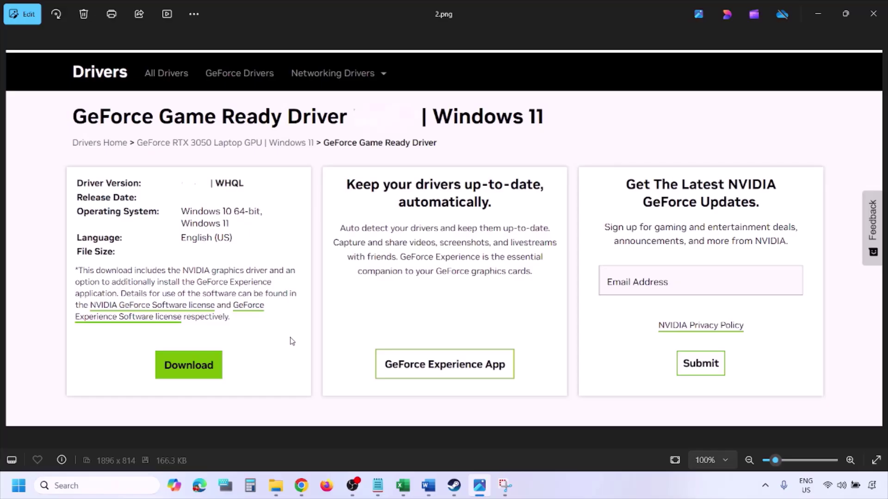
key("Right")
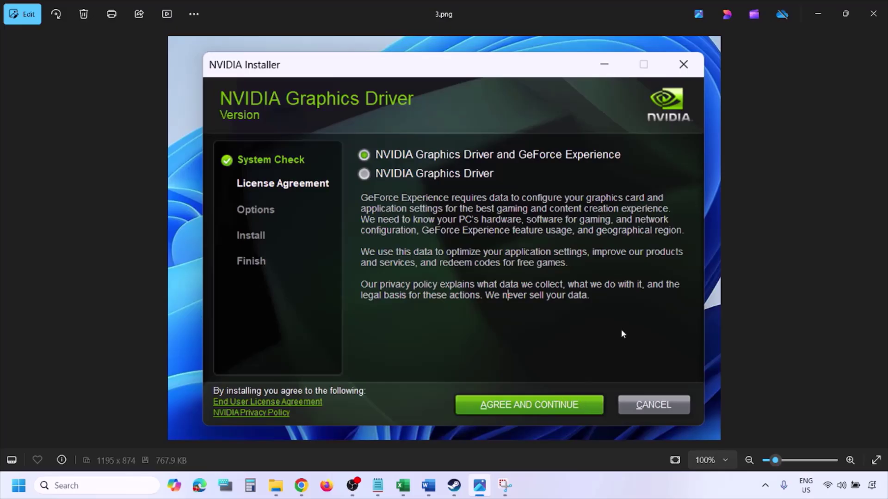
key("Right")
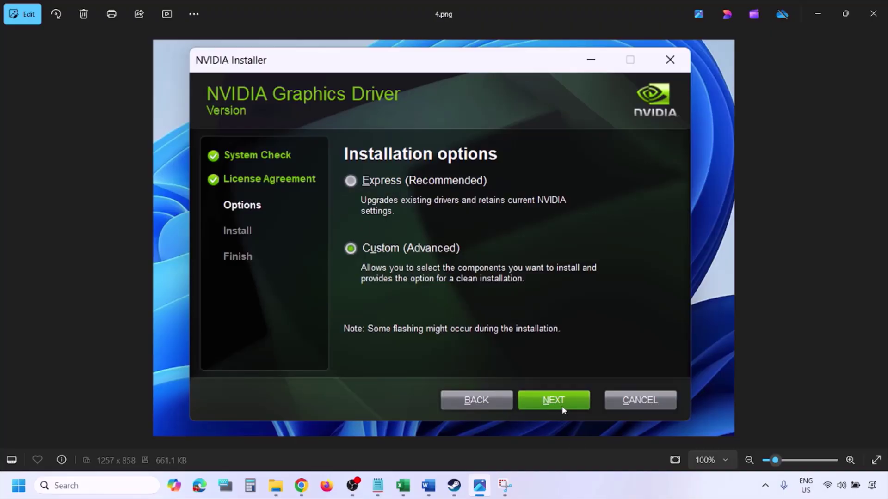
key("Right")
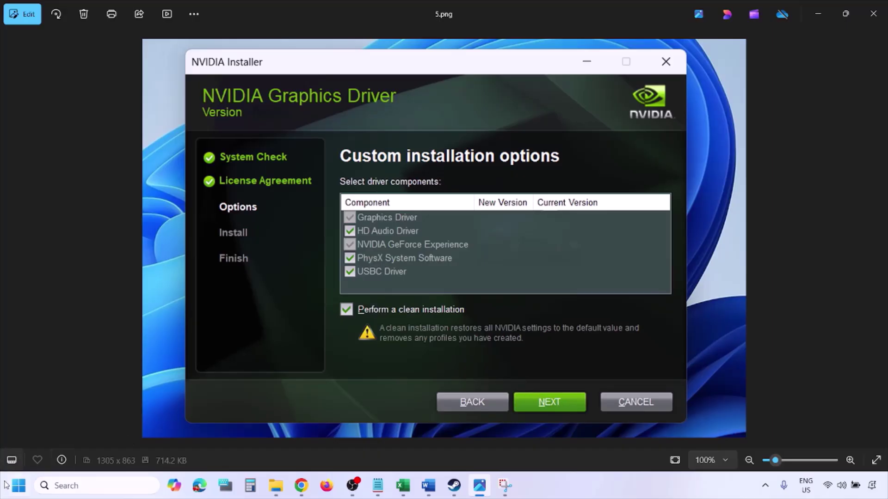
Show the computer's power options, including Restart, for use after the driver installation
left_click(19, 485)
left_click(340, 450)
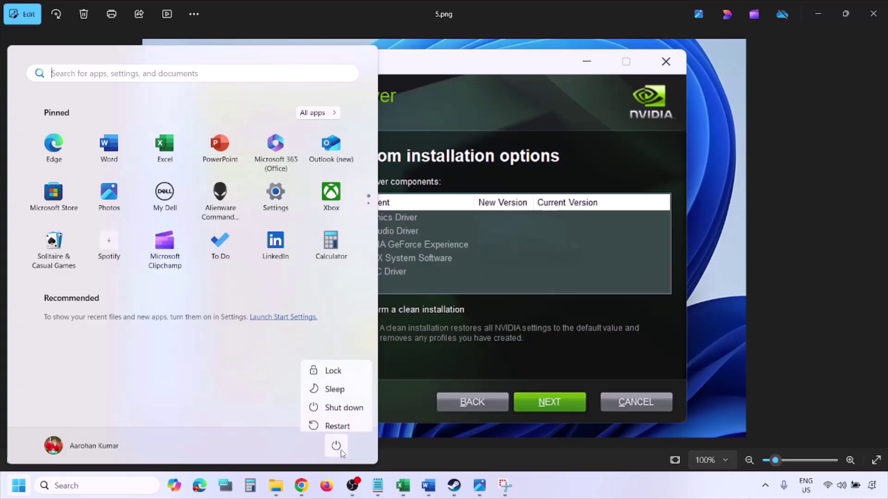
left_click(606, 494)
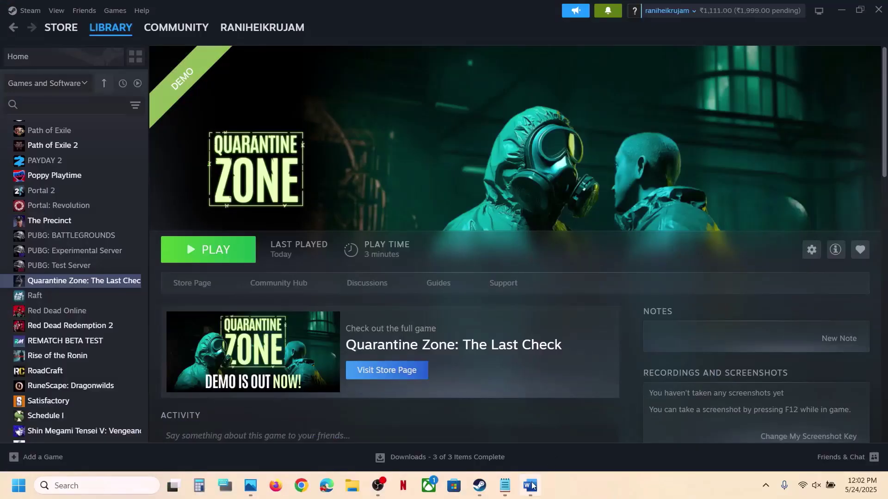
Switch to the Word document, highlight the AMD support link and view Step 6 on the dedicated graphics card
left_click(532, 485)
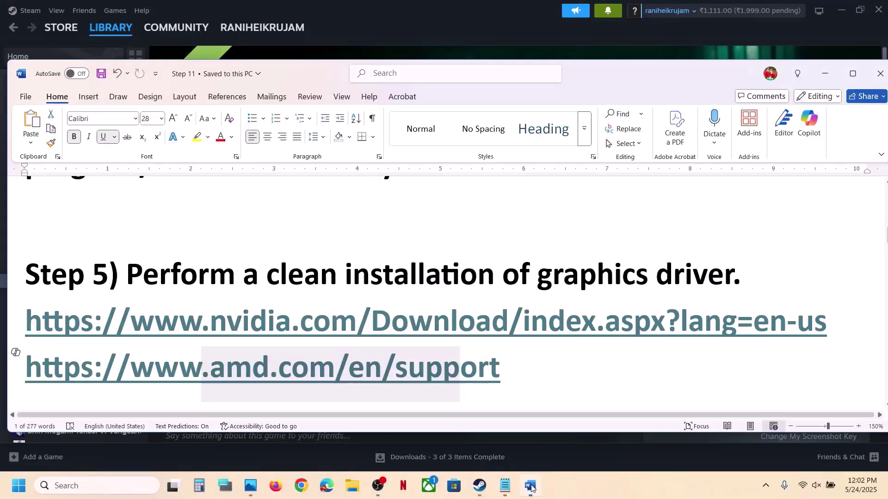
left_click_drag(131, 370, 500, 369)
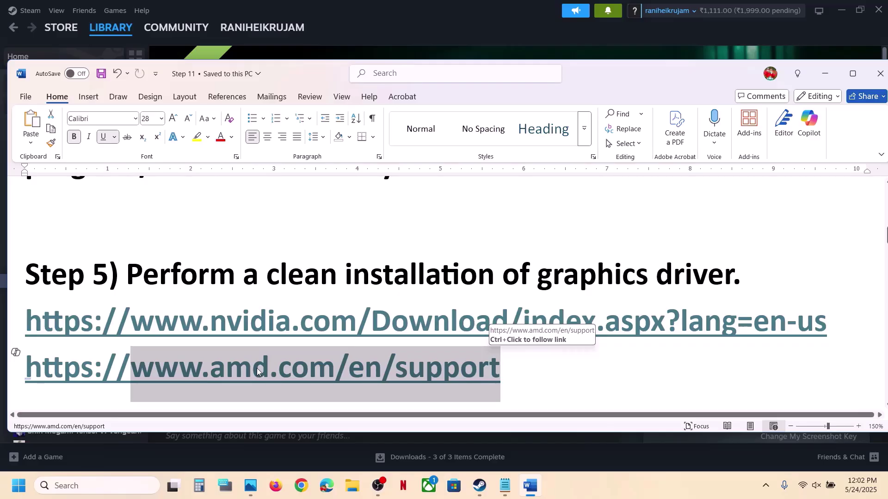
scroll(258, 368, "down", 2)
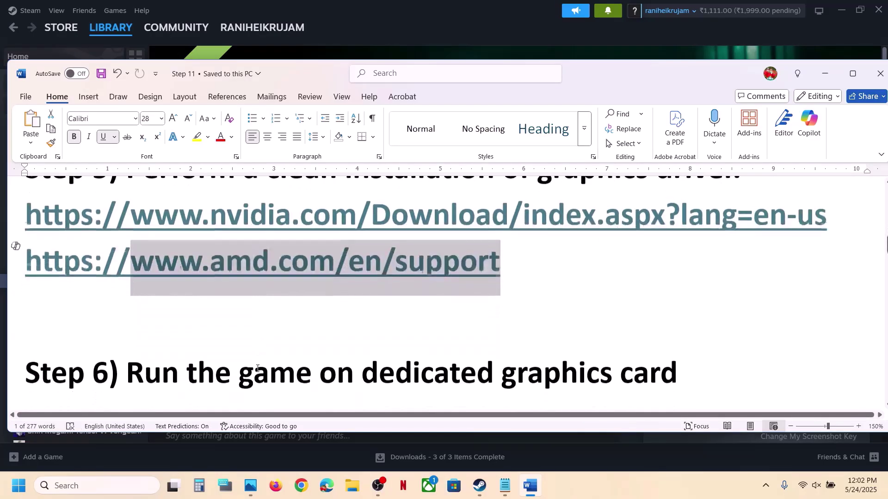
scroll(257, 368, "down", 1)
Copy the word "graphics" from the Step 6 heading, search Windows for it and open Graphics settings
double_click(534, 323)
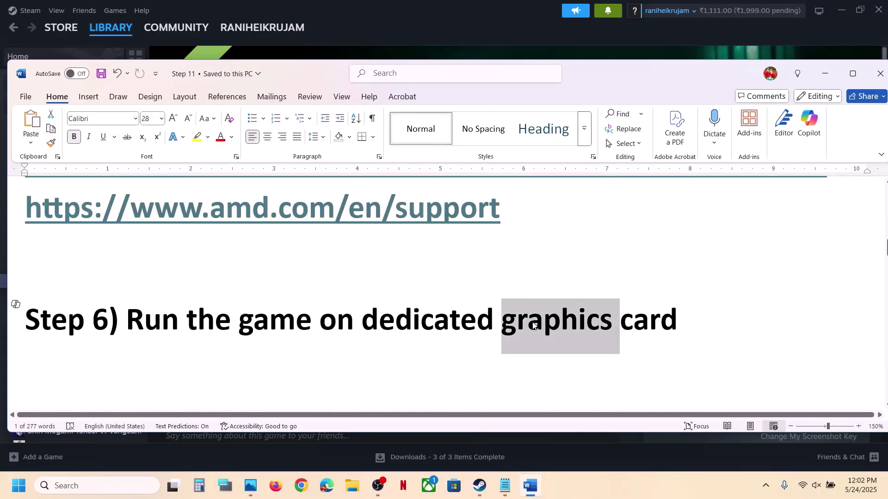
key("ctrl+c")
left_click(116, 485)
key("ctrl+v")
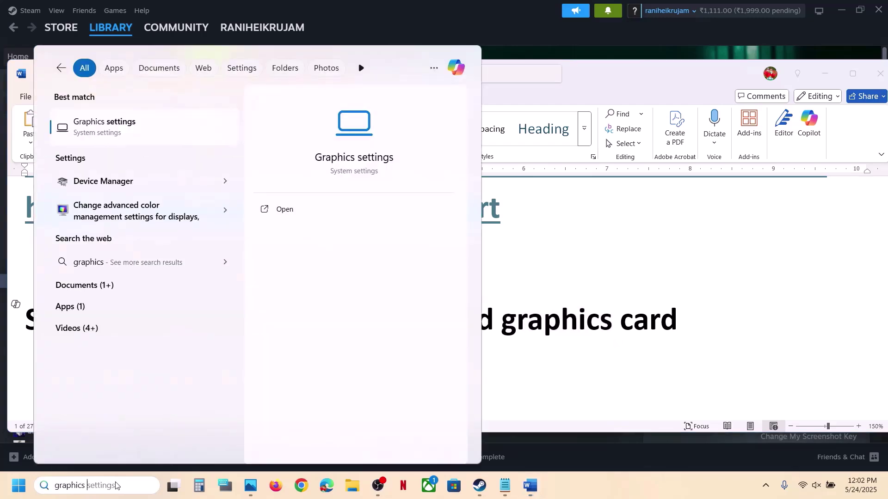
left_click(121, 138)
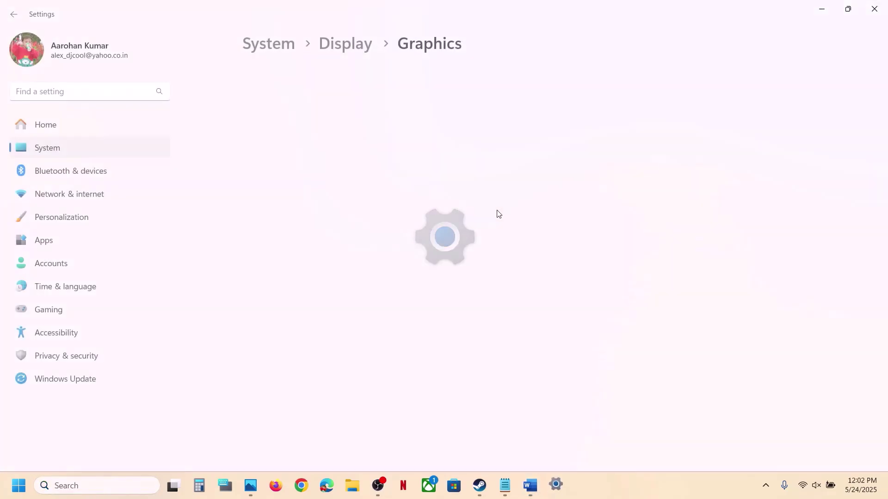
Add the QZSim application from the Quarantine Zone The Last Check Demo folder to the custom graphics settings
left_click(664, 319)
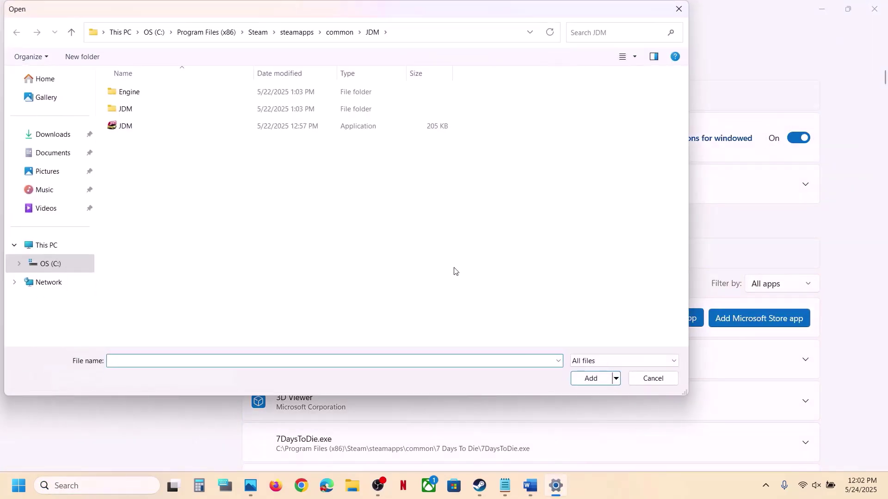
left_click(340, 32)
double_click(174, 126)
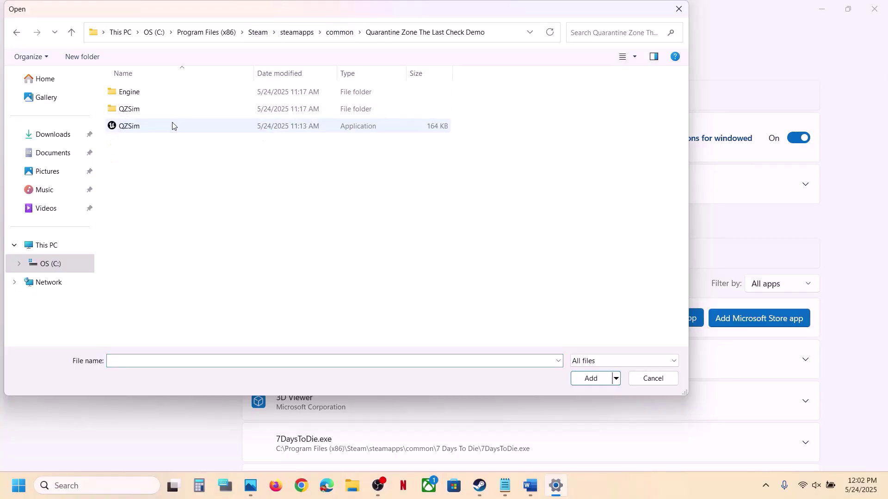
left_click(145, 127)
left_click(587, 382)
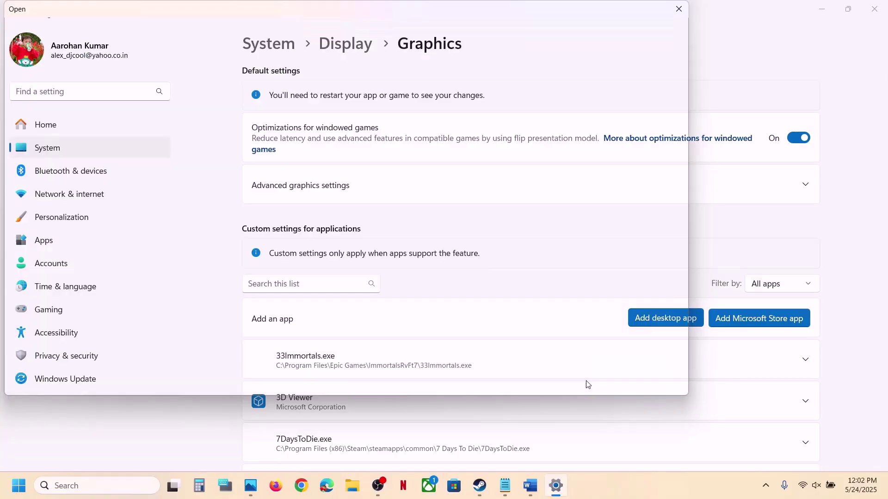
Set the GPU preference of the Quarantine Zone The Last Check Demo QZSim.exe entry to High Performance (NVIDIA GeForce RTX 3050 Laptop GPU)
scroll(417, 368, "down", 15)
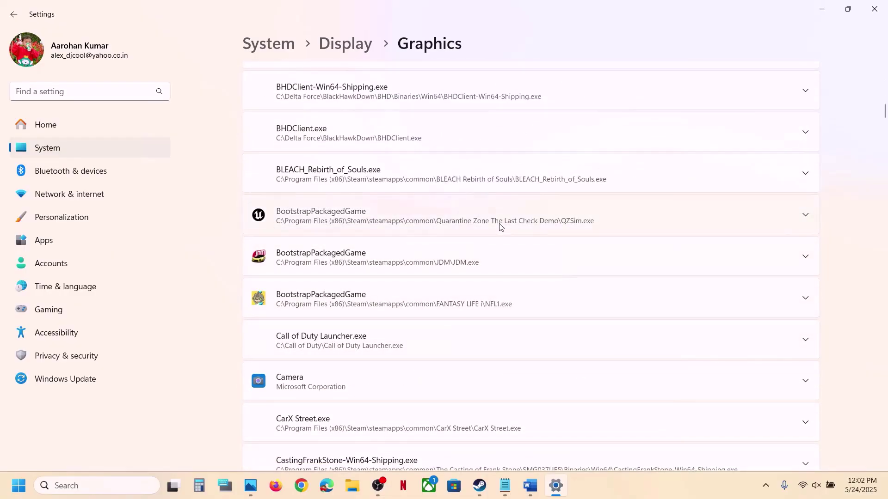
left_click(498, 227)
left_click(738, 263)
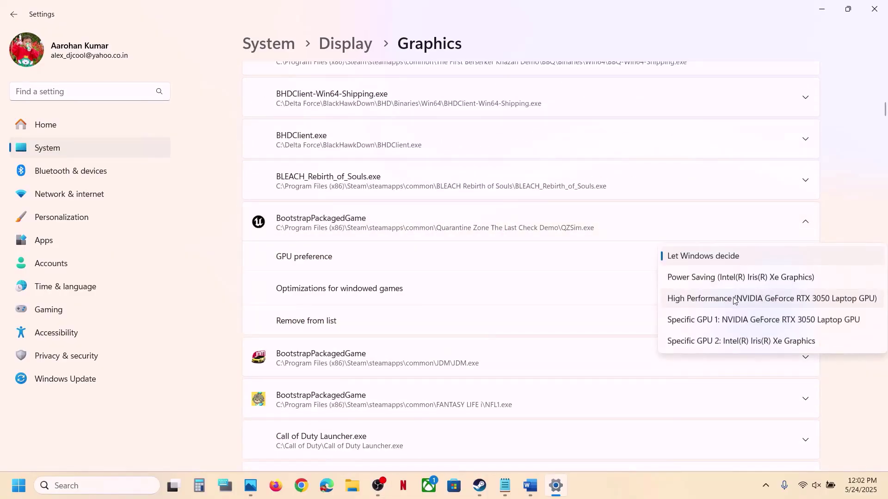
left_click(747, 299)
Add the QZSim-Win64-Shipping application from the game's QZSim\Binaries\Win64 folder to the custom graphics settings
scroll(438, 221, "up", 15)
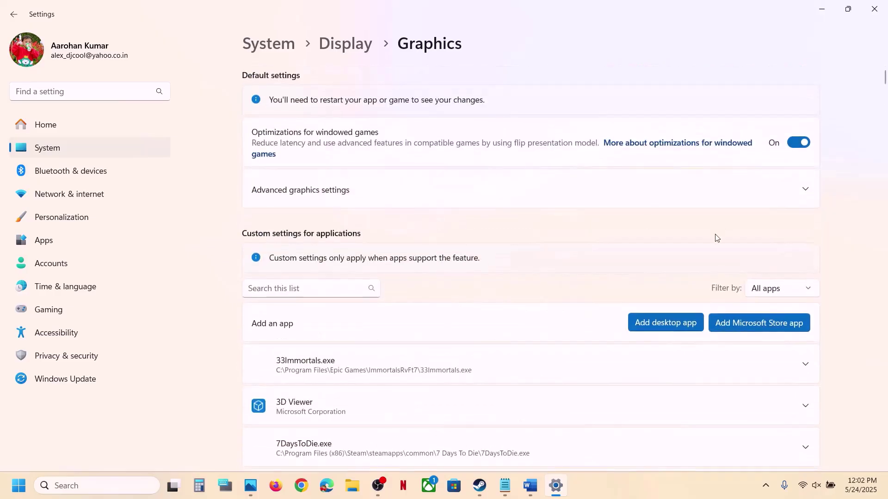
left_click(639, 321)
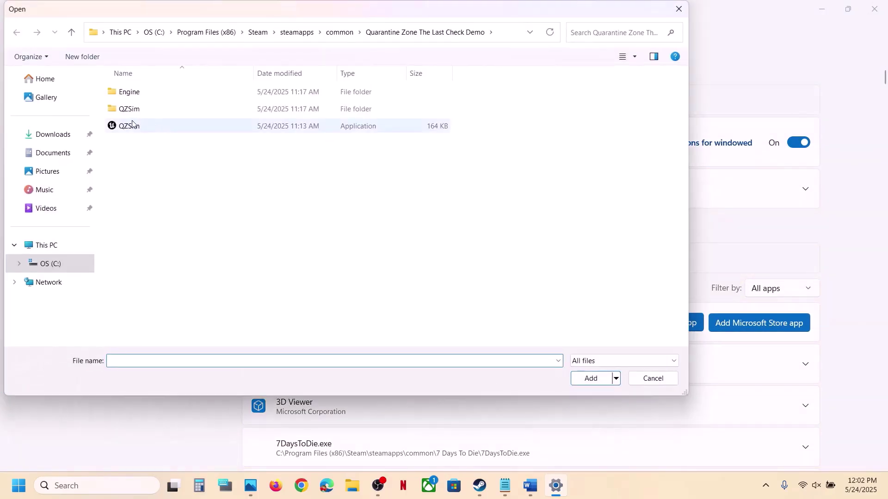
left_click(130, 115)
double_click(130, 115)
double_click(134, 92)
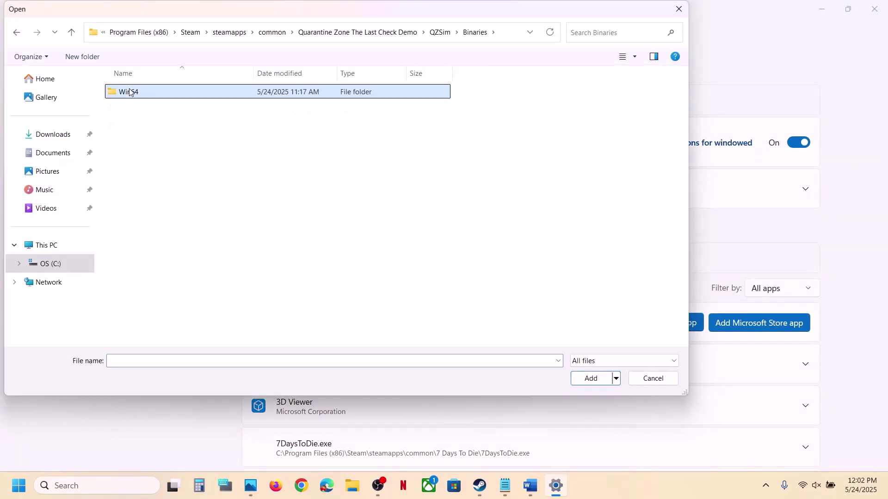
double_click(134, 92)
left_click(175, 130)
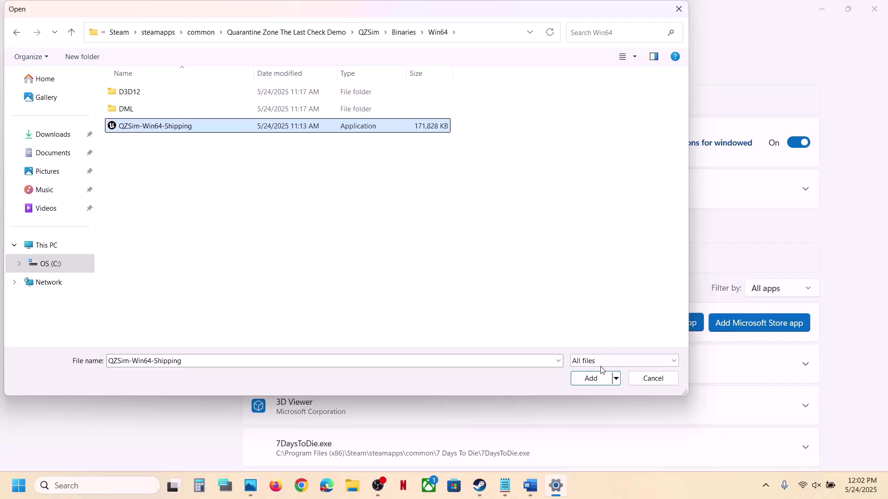
left_click(591, 378)
Set the QZSim-Win64-Shipping.exe entry's GPU preference to High Performance (NVIDIA GeForce RTX 3050 Laptop GPU) and close Settings
scroll(340, 345, "down", 4)
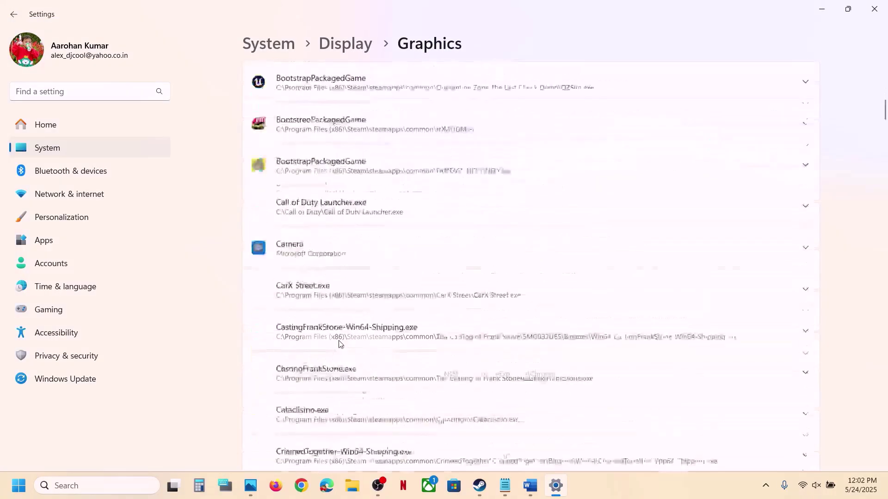
scroll(340, 345, "down", 20)
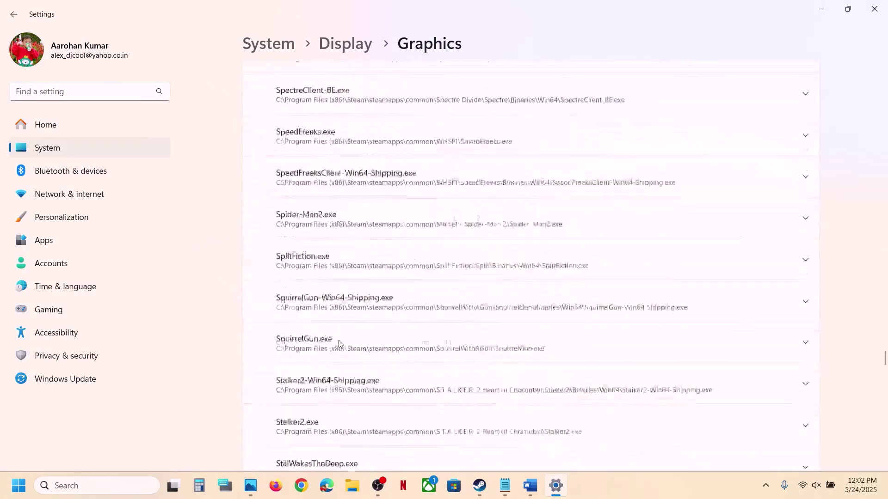
scroll(339, 344, "down", 5)
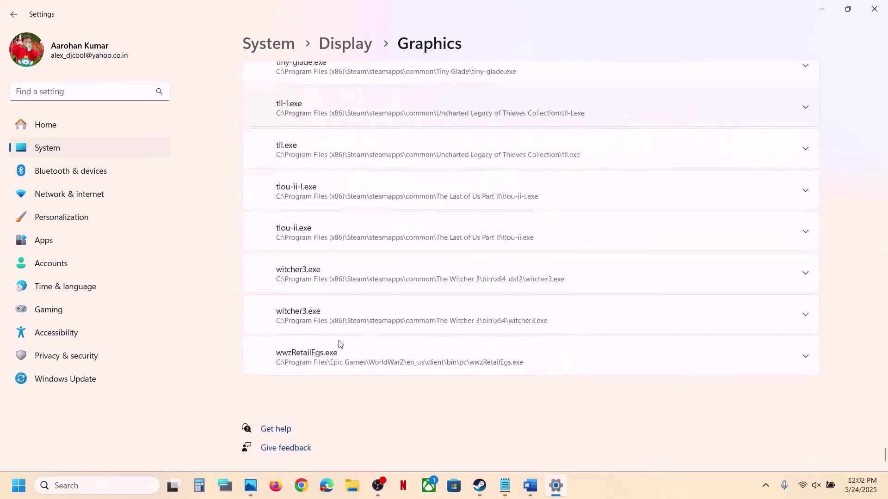
scroll(339, 344, "up", 3)
scroll(339, 344, "down", 1)
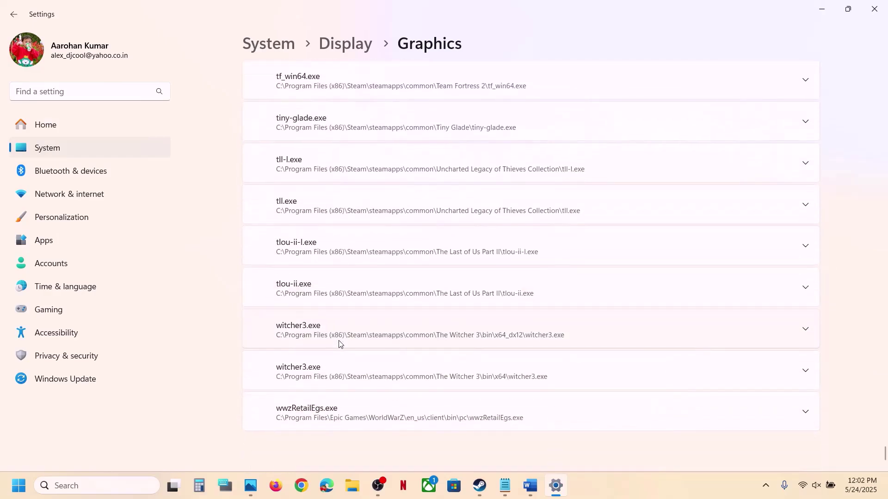
scroll(339, 343, "up", 10)
scroll(340, 345, "down", 5)
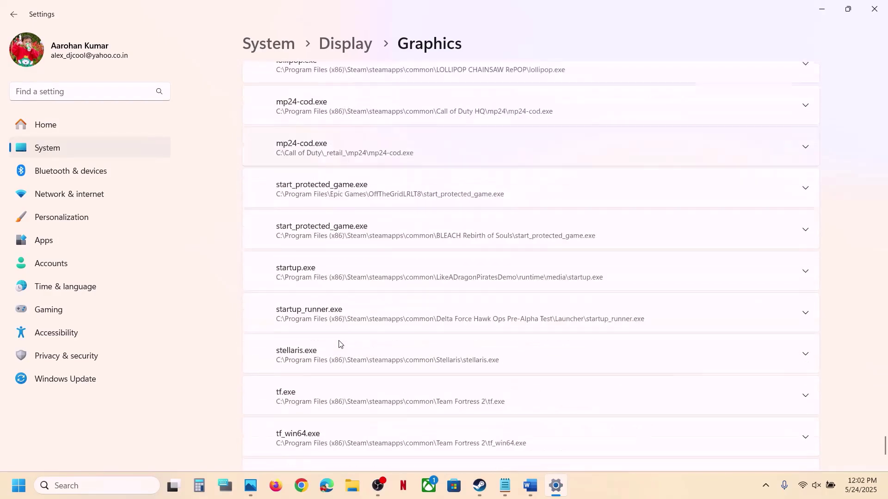
scroll(340, 345, "up", 11)
scroll(339, 343, "up", 6)
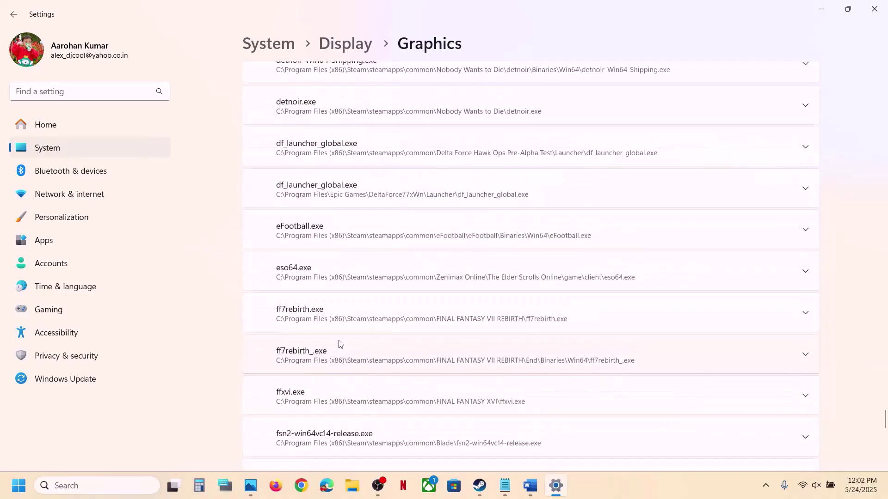
scroll(339, 343, "down", 15)
scroll(339, 343, "up", 10)
scroll(339, 343, "up", 15)
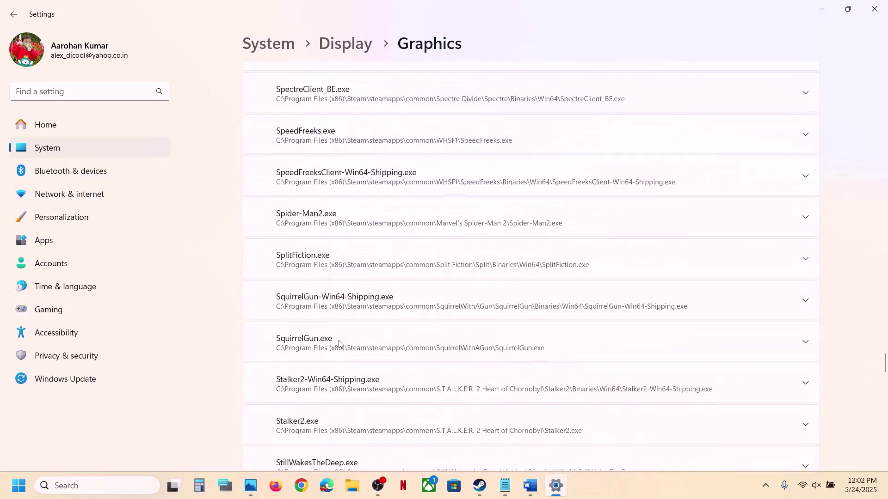
scroll(338, 344, "up", 12)
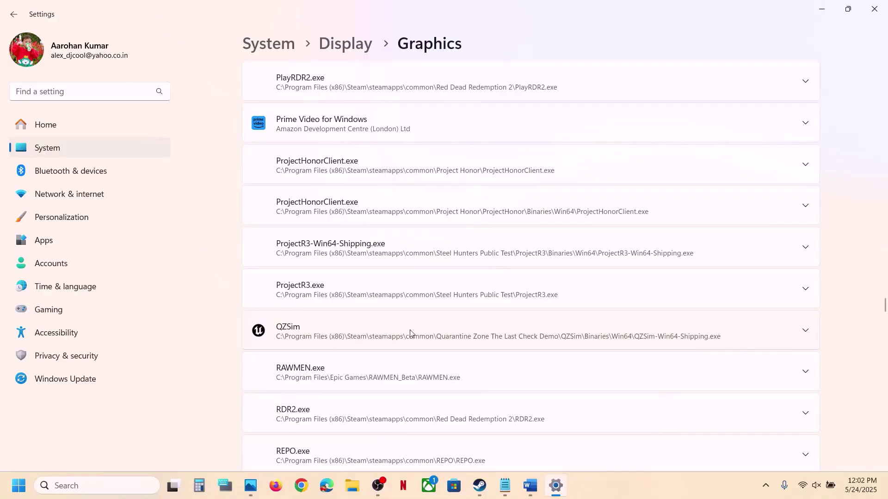
left_click(408, 332)
scroll(592, 376, "down", 3)
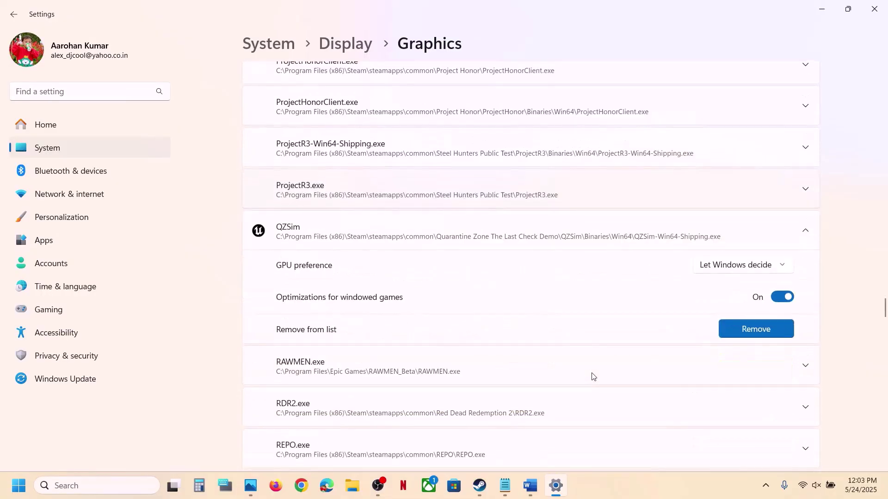
left_click(770, 273)
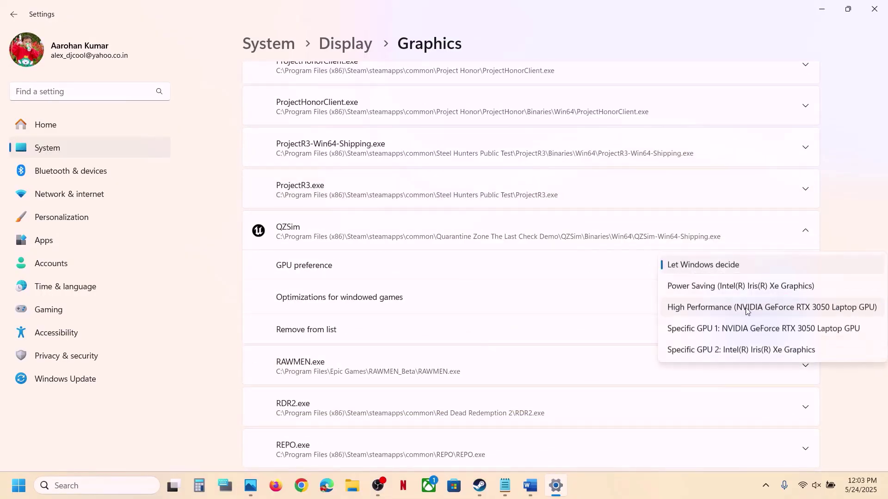
left_click(731, 309)
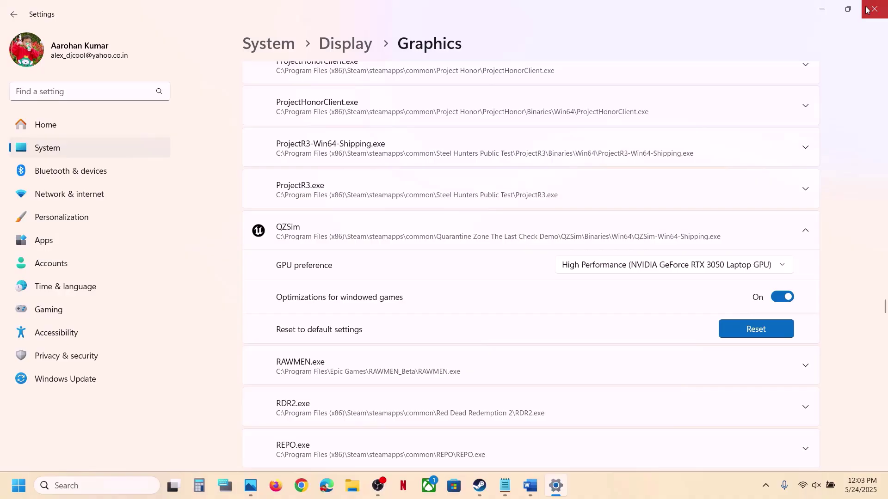
left_click(865, 9)
Copy the Visual C++ download link from Step 7 of the Word document and open it in Chrome
scroll(353, 382, "down", 3)
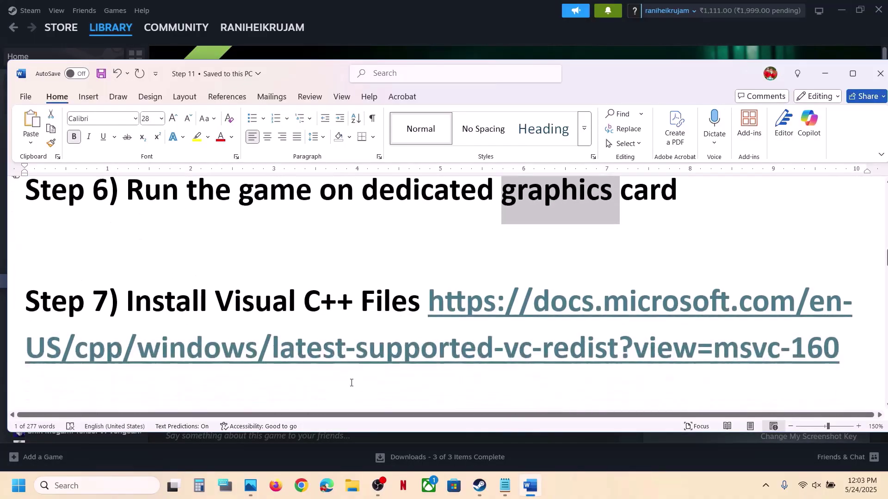
left_click_drag(842, 347, 431, 294)
key("ctrl+c")
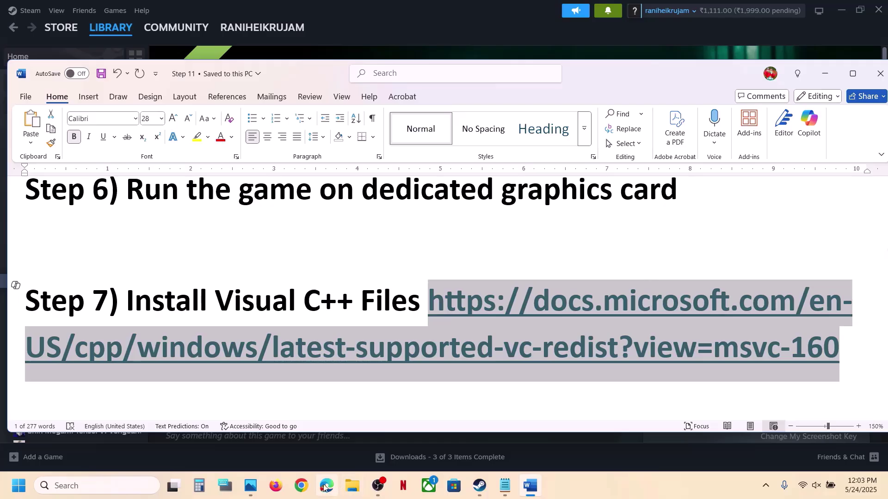
left_click(301, 485)
key("ctrl+v")
key("Return")
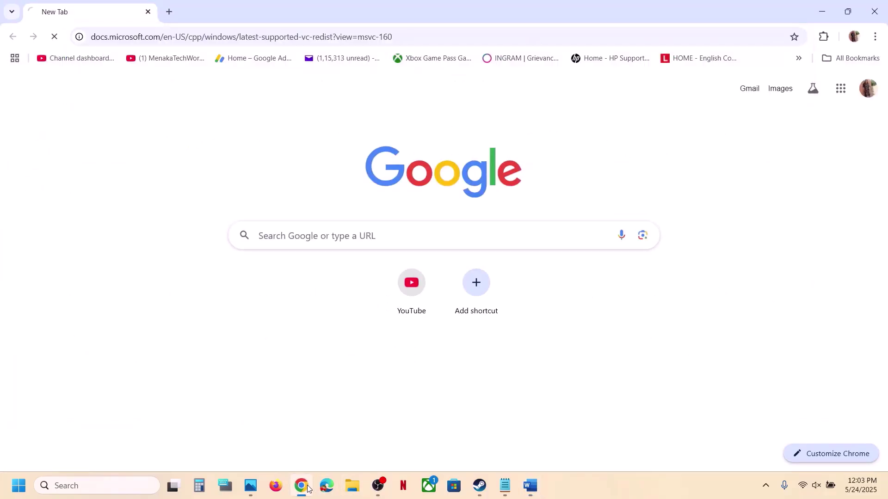
Highlight the Visual Studio 2015, 2017, 2019, and 2022 heading and examine the X86 and X64 rows of the download table
scroll(390, 405, "down", 10)
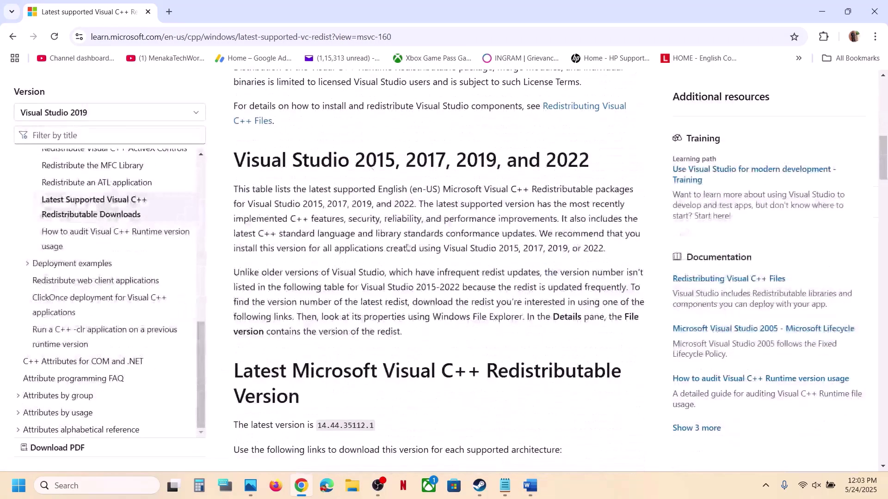
left_click_drag(298, 159, 590, 161)
scroll(407, 339, "down", 6)
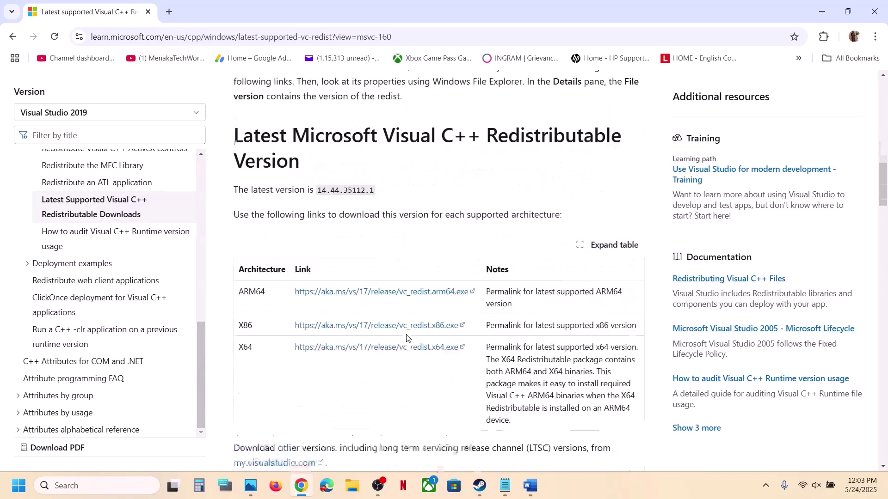
double_click(242, 214)
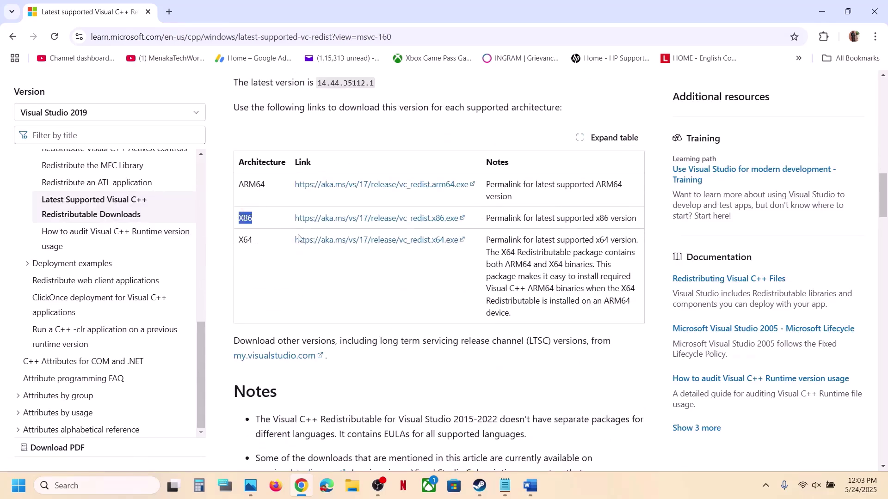
left_click(245, 236)
double_click(243, 220)
Download VC_redist.x86.exe, accept its license terms, try to install the x86 redistributable and close the installer
left_click(372, 218)
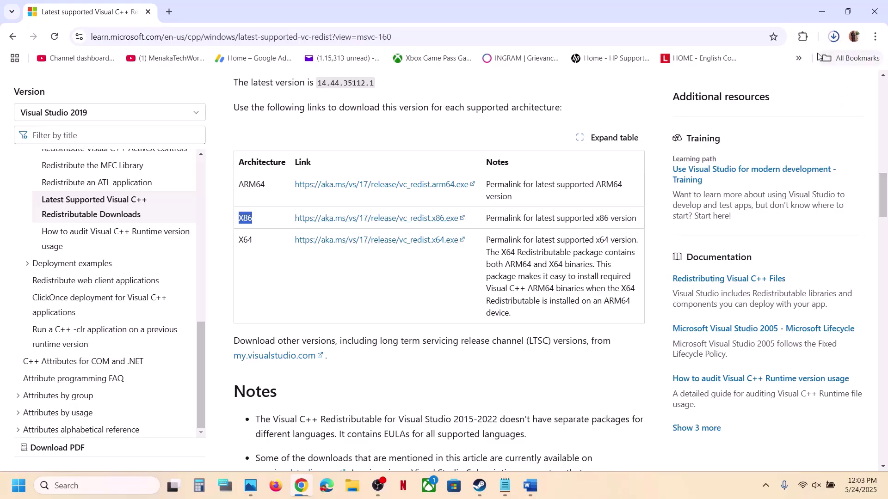
left_click(757, 70)
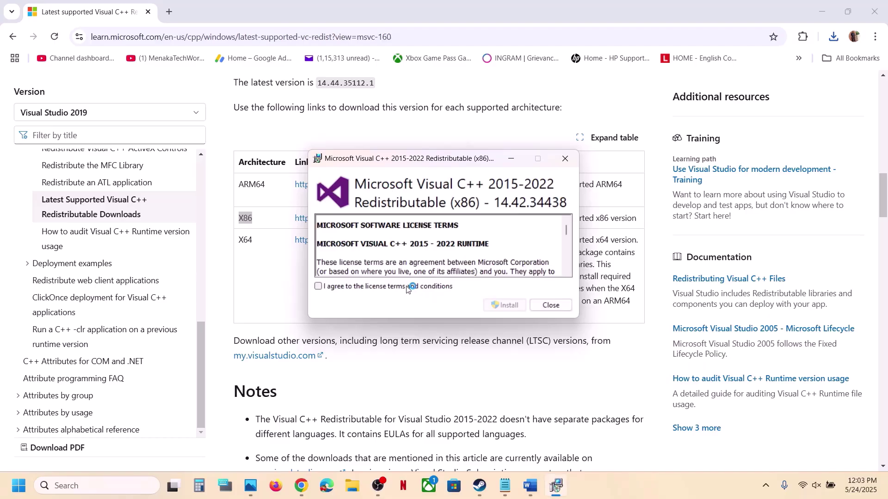
left_click(409, 287)
left_click(502, 305)
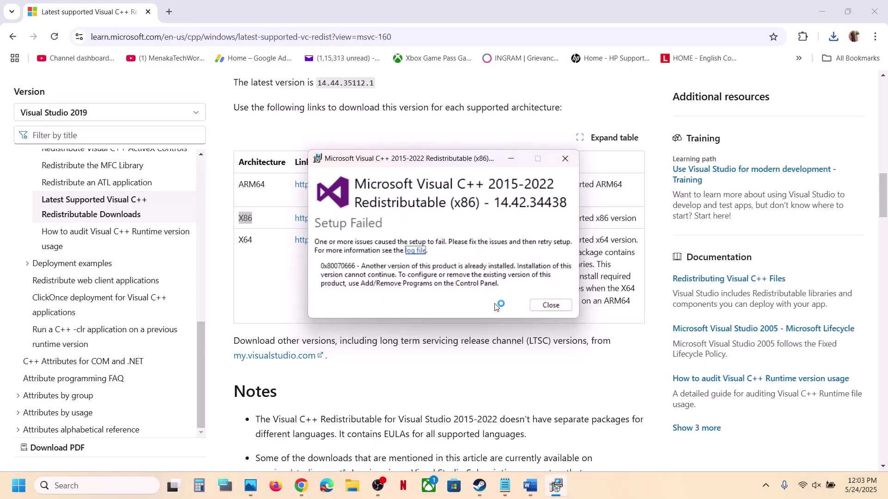
left_click(550, 305)
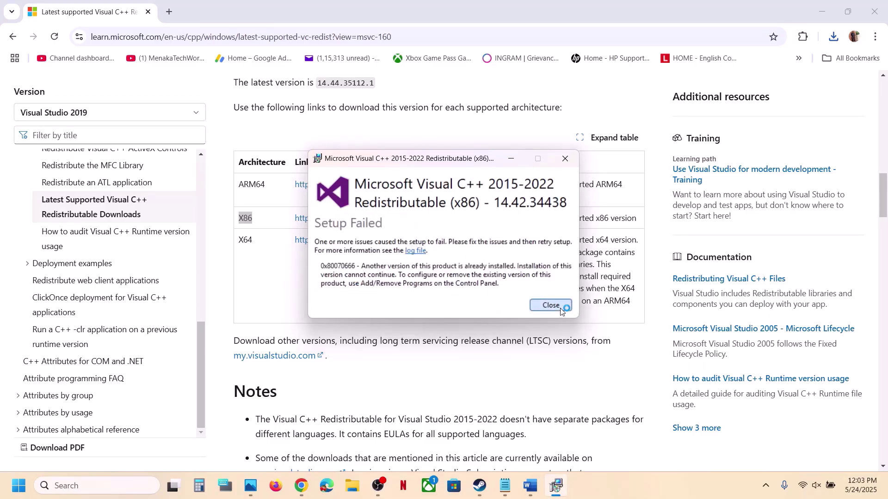
Download VC_redist.x64.exe, accept its license terms, try to install the x64 redistributable and close the installer
left_click(251, 238)
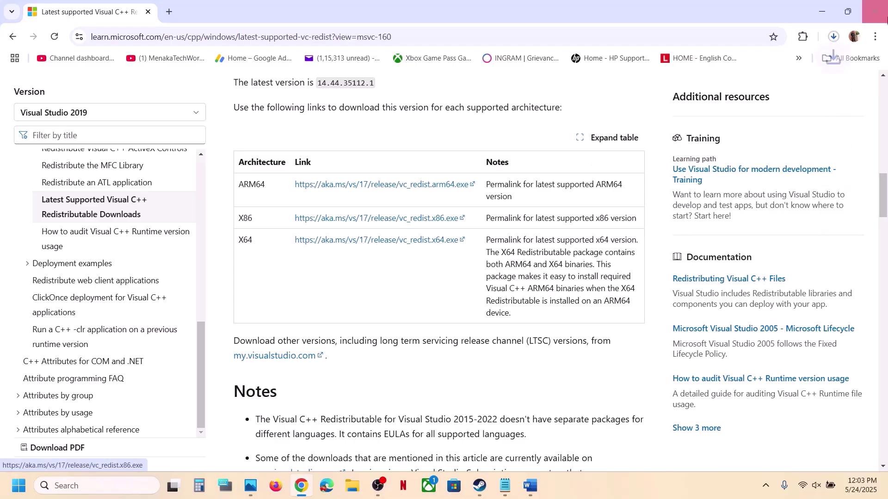
left_click(836, 42)
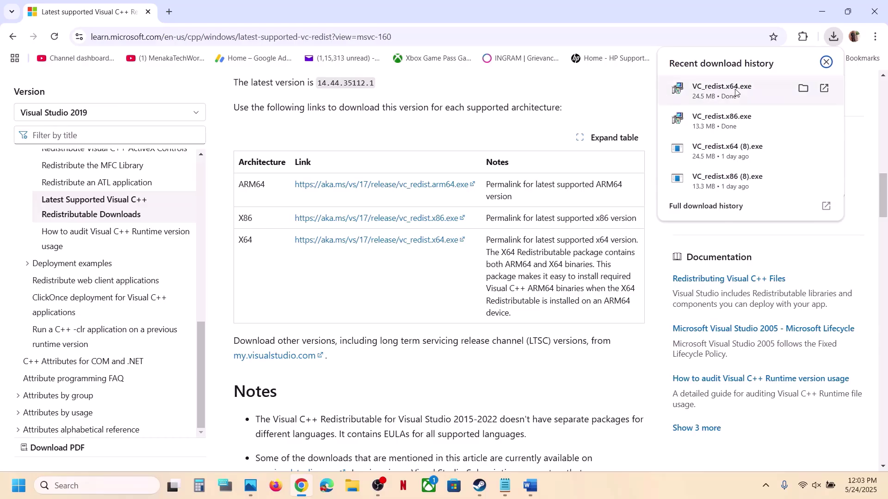
left_click(786, 90)
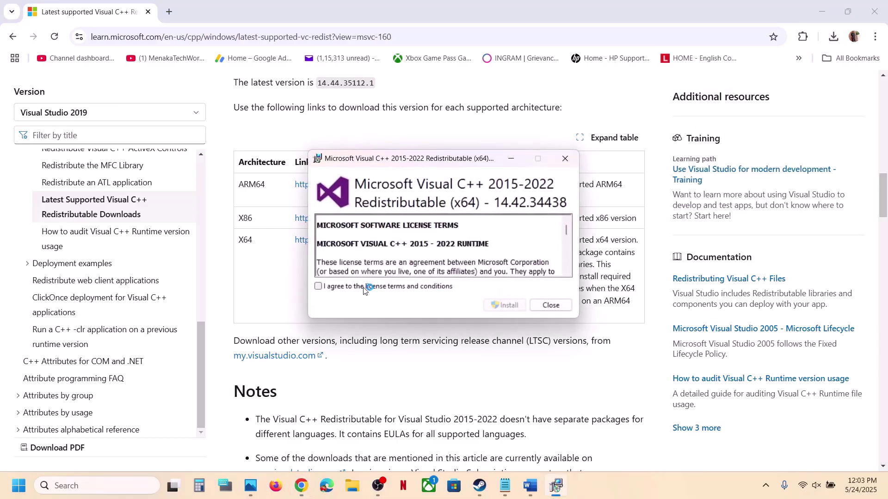
left_click(368, 286)
left_click(506, 306)
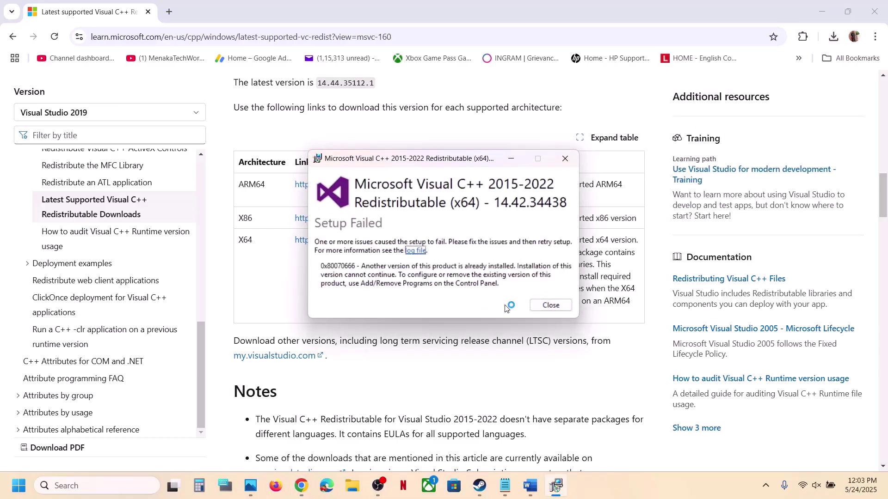
left_click(548, 306)
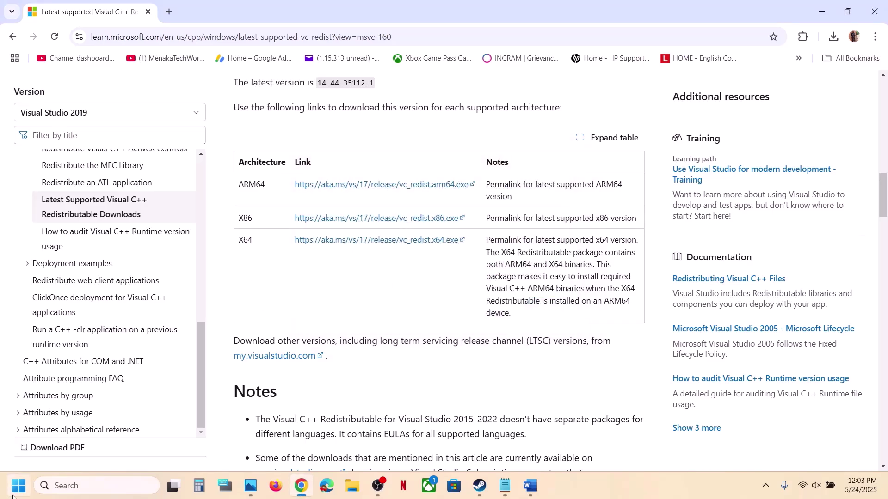
Show the computer's power options, including Restart, and return to Step 7 in the Word document
left_click(19, 485)
left_click(335, 447)
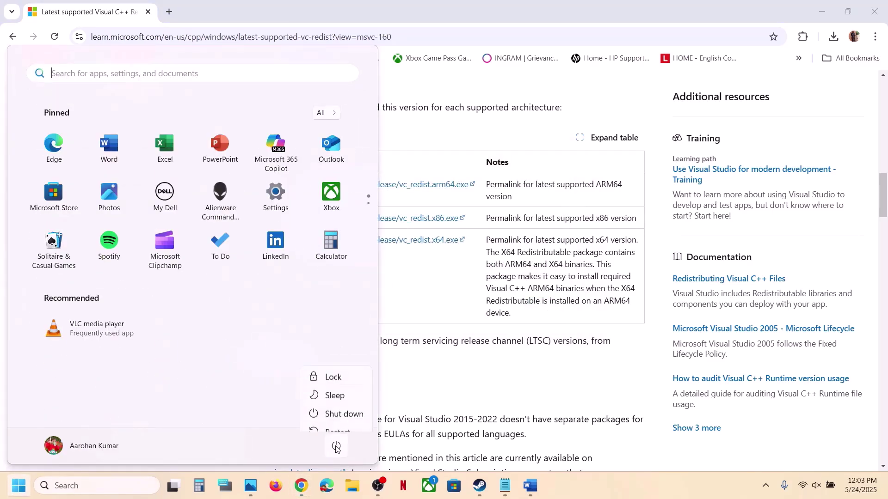
left_click(442, 404)
left_click(443, 404)
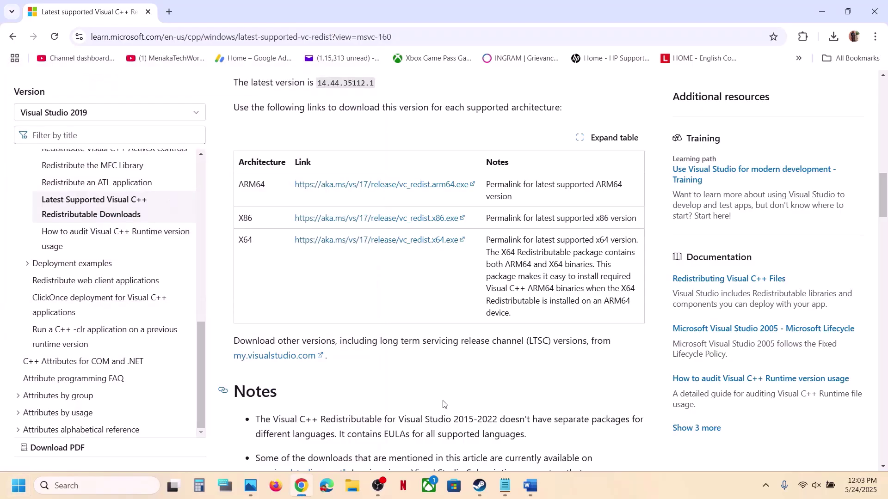
left_click(481, 487)
left_click(534, 489)
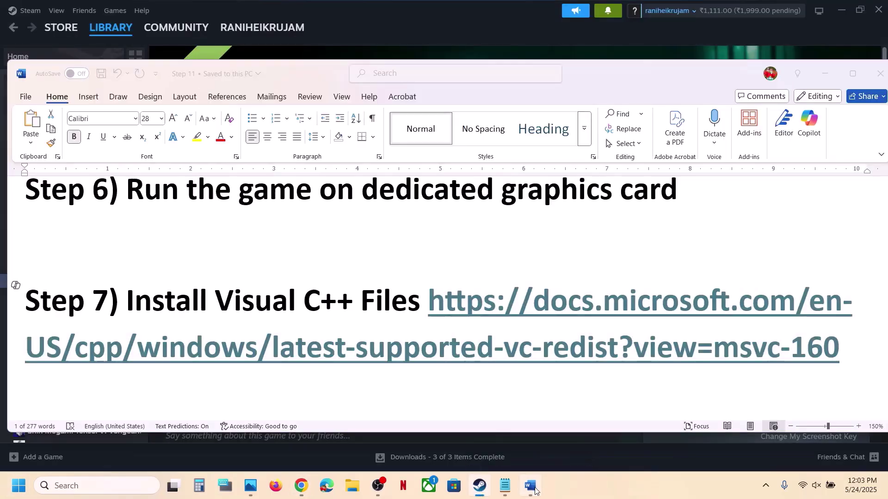
Highlight the Step 8 advice in Word about backing up and renaming or deleting the save game files, and return to Steam
scroll(146, 286, "down", 4)
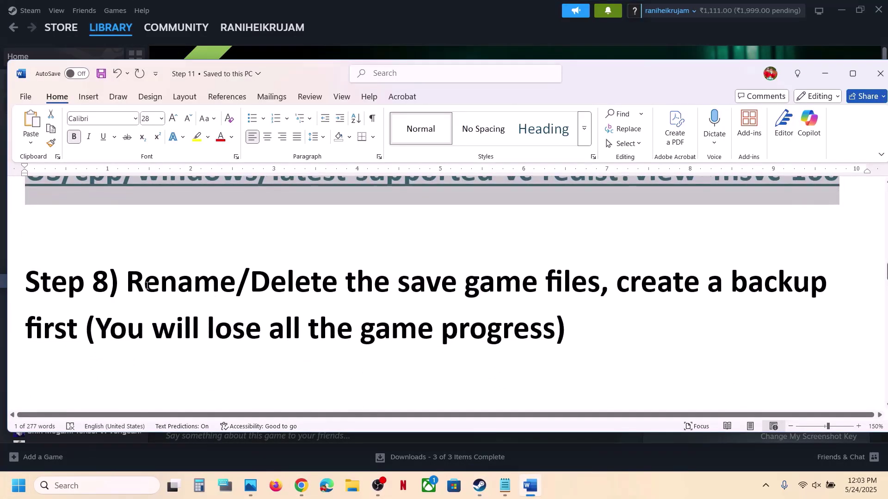
left_click_drag(147, 285, 600, 337)
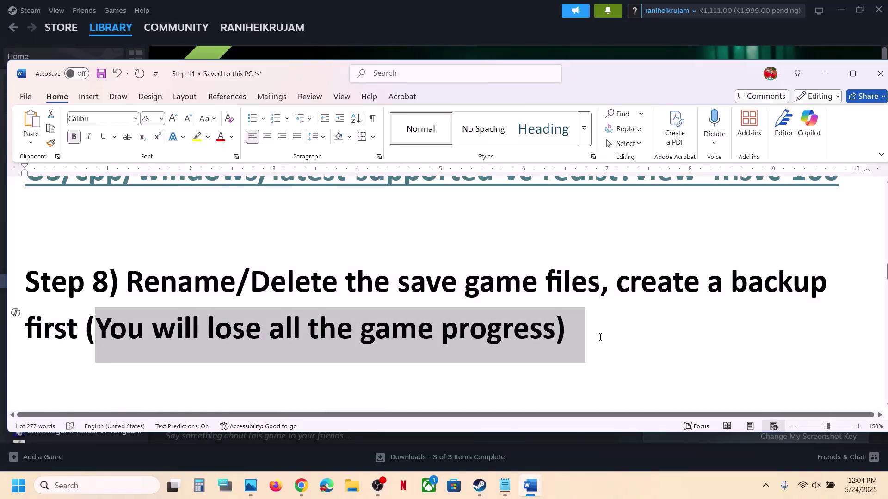
left_click(599, 339)
left_click(456, 40)
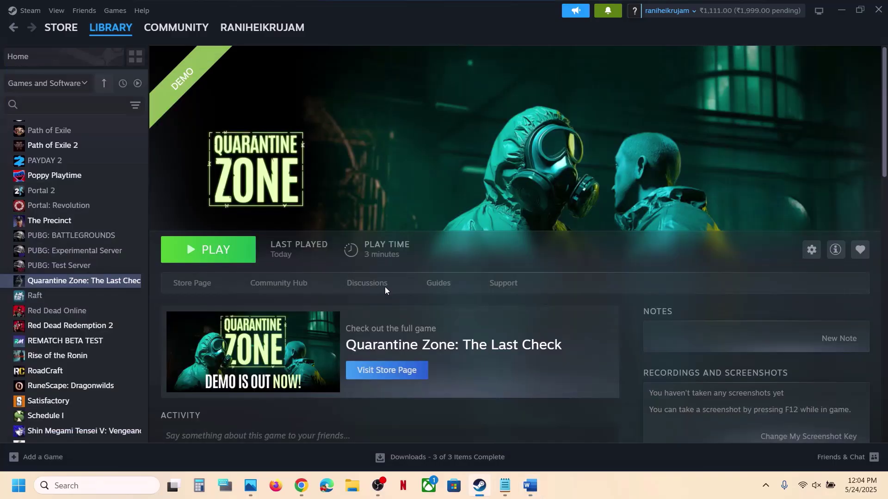
Switch to File Explorer and browse to the user's profile folder inside Users on the OS (C:) drive
left_click(352, 485)
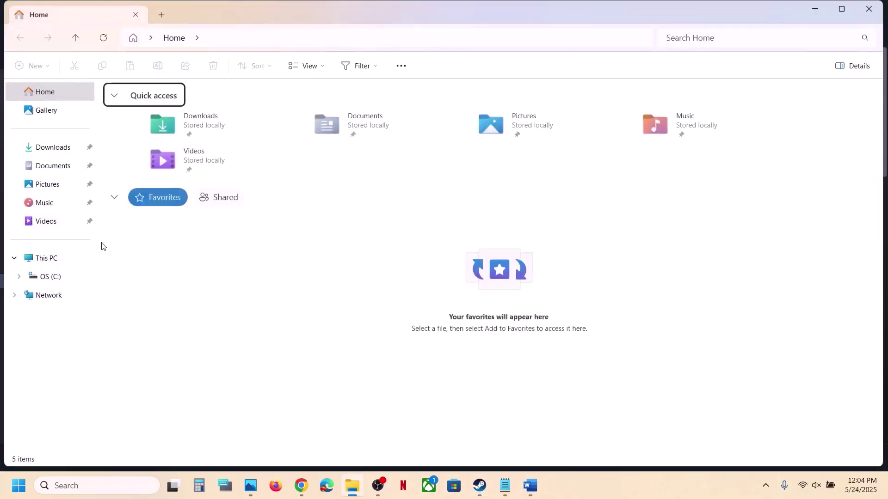
left_click(44, 258)
double_click(203, 120)
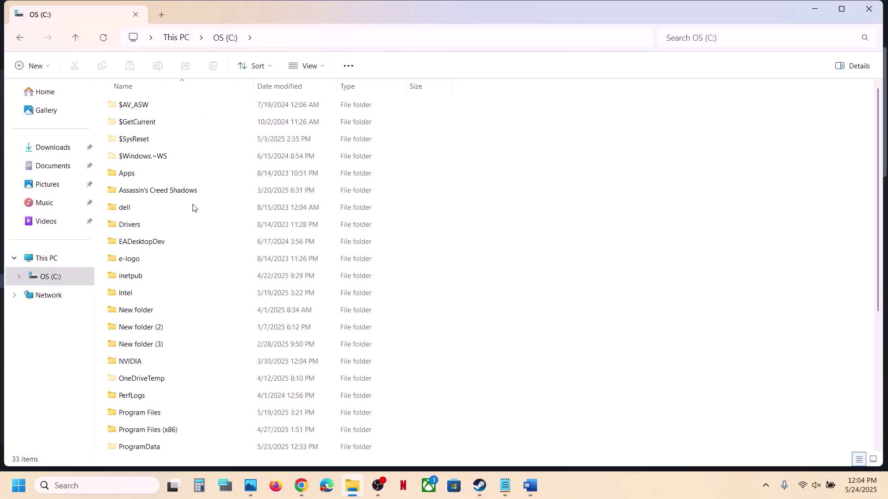
scroll(198, 255, "down", 5)
left_click(138, 314)
double_click(138, 314)
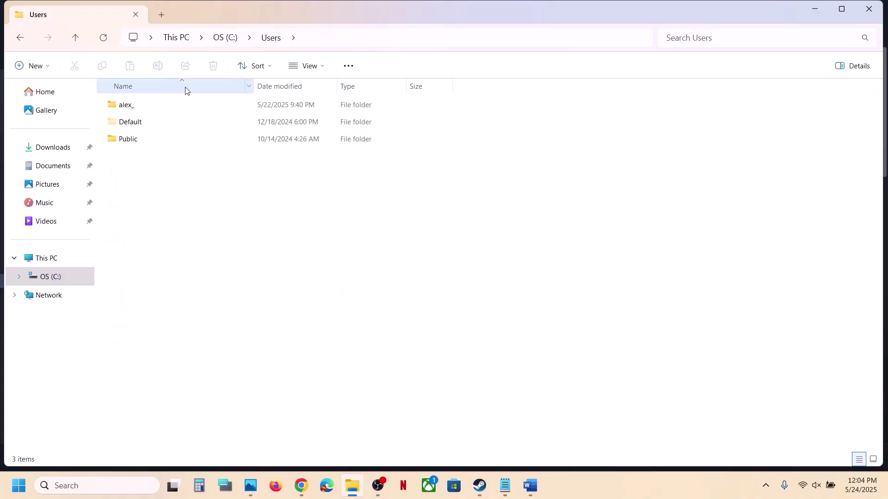
left_click(123, 106)
double_click(179, 104)
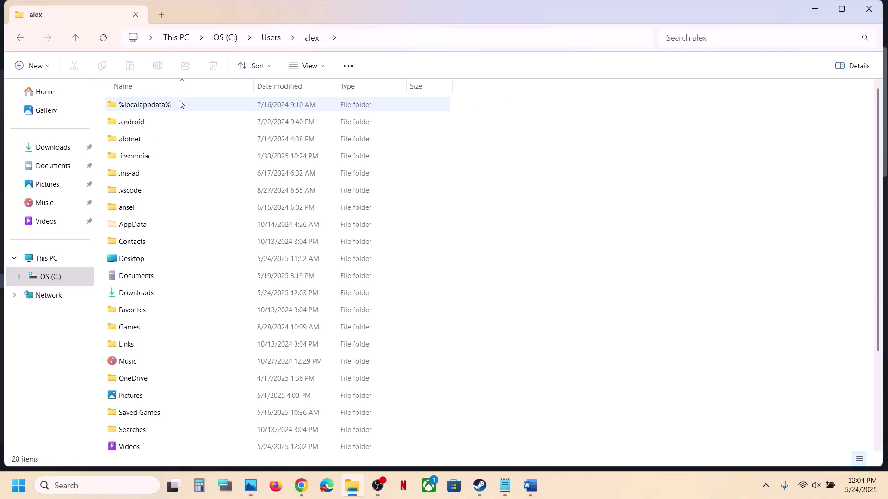
Check the Hidden items display option for the AppData folder, and open the Local folder inside AppData
left_click(139, 224)
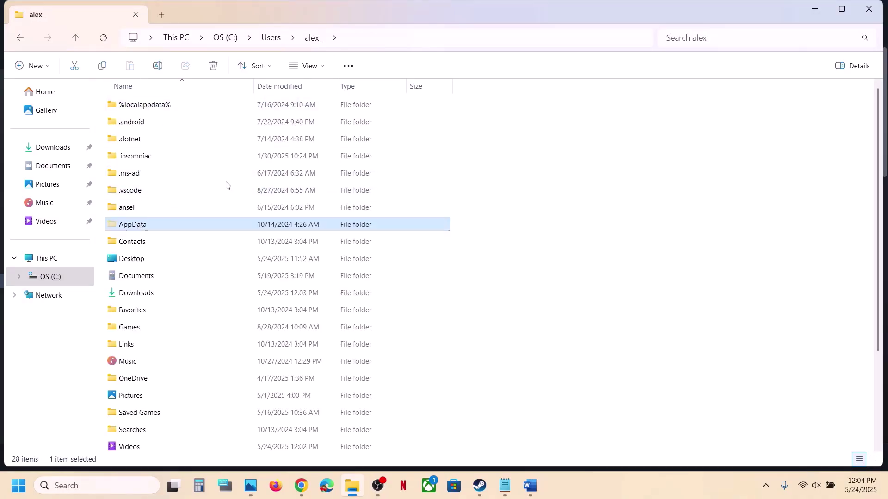
left_click(324, 71)
mouse_move(305, 281)
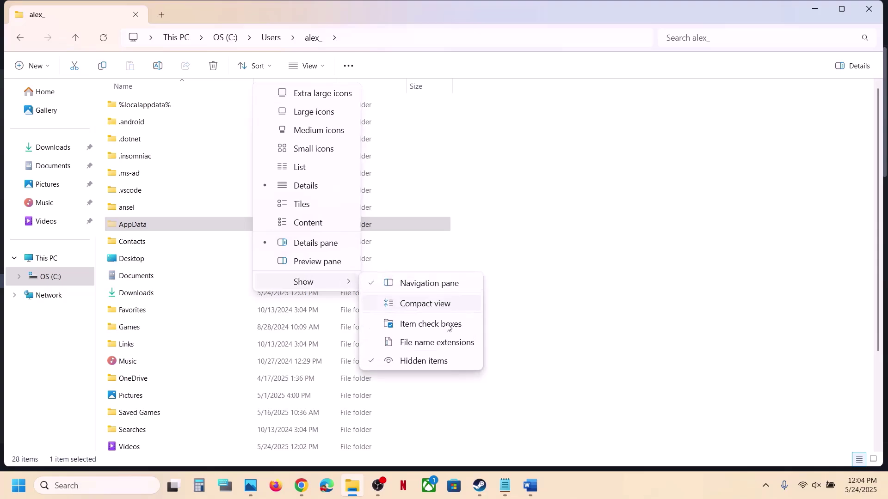
left_click(141, 226)
double_click(141, 225)
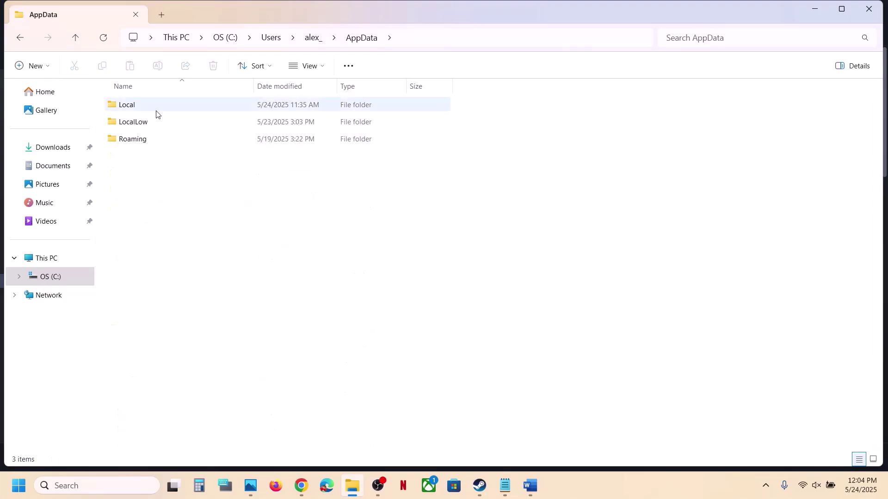
double_click(147, 108)
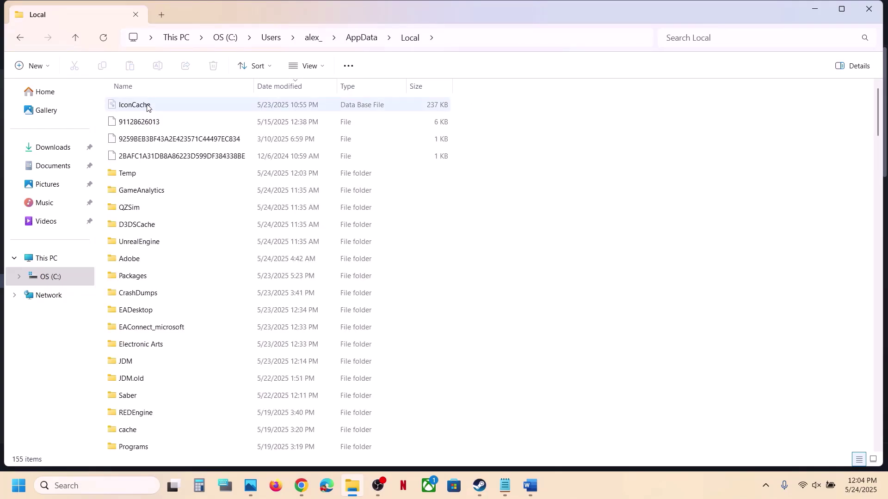
Examine the contents of the game's QZSim folder and return to the Local folder
left_click(138, 210)
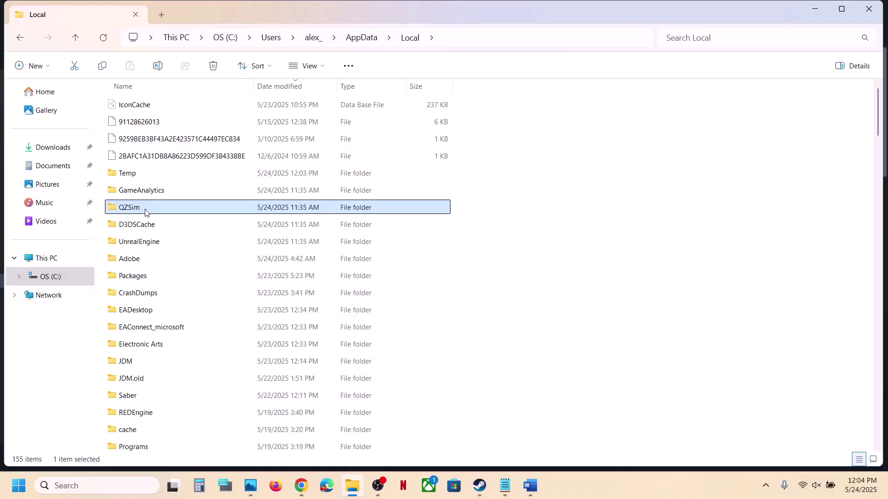
double_click(144, 212)
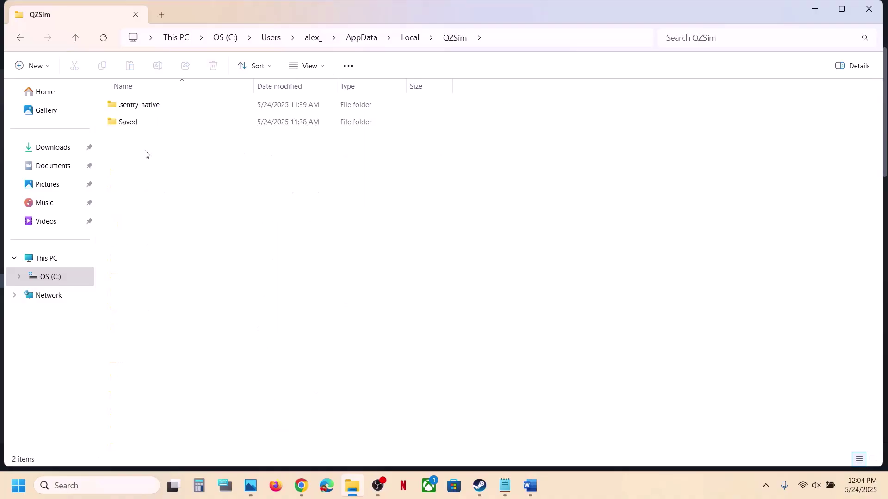
left_click(77, 38)
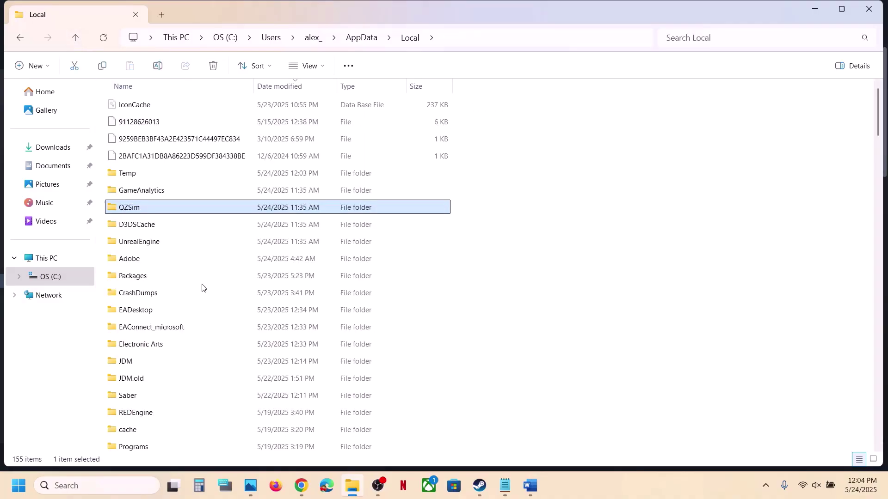
Rename the QZSim folder as QZSim.old, view the game's Steam page, and return to the Local folder
right_click(146, 212)
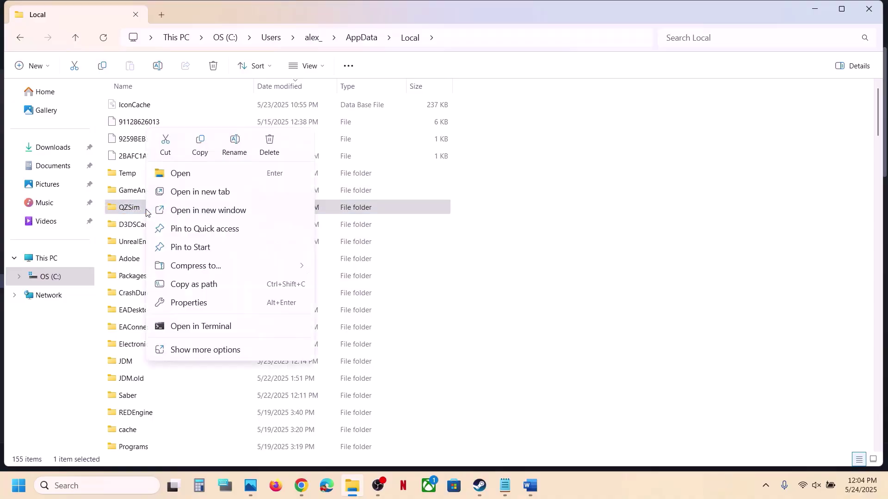
left_click(236, 143)
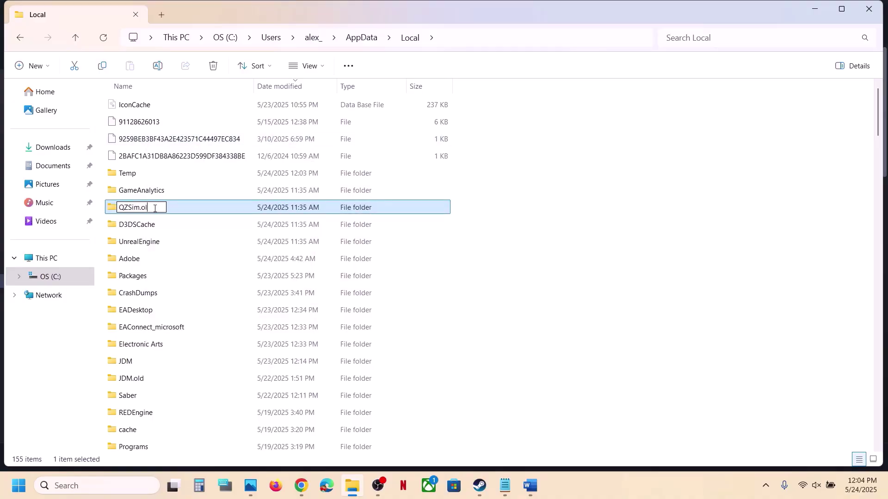
key("Return")
left_click(472, 350)
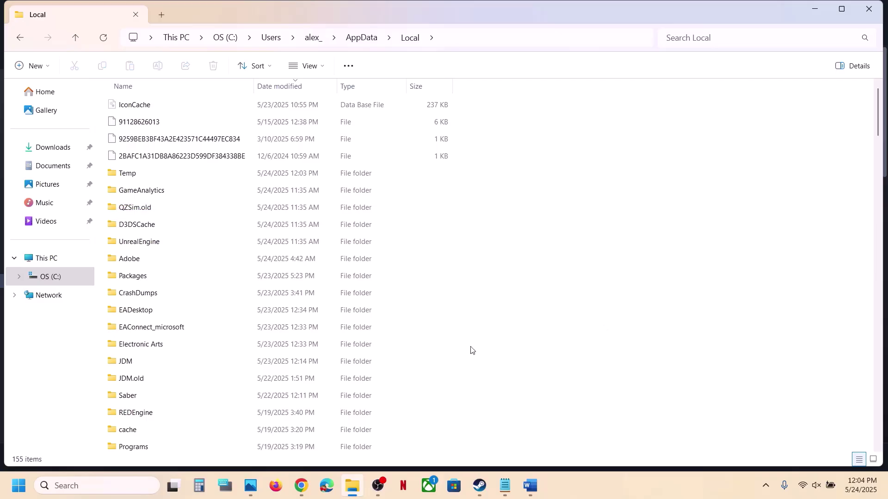
left_click(486, 483)
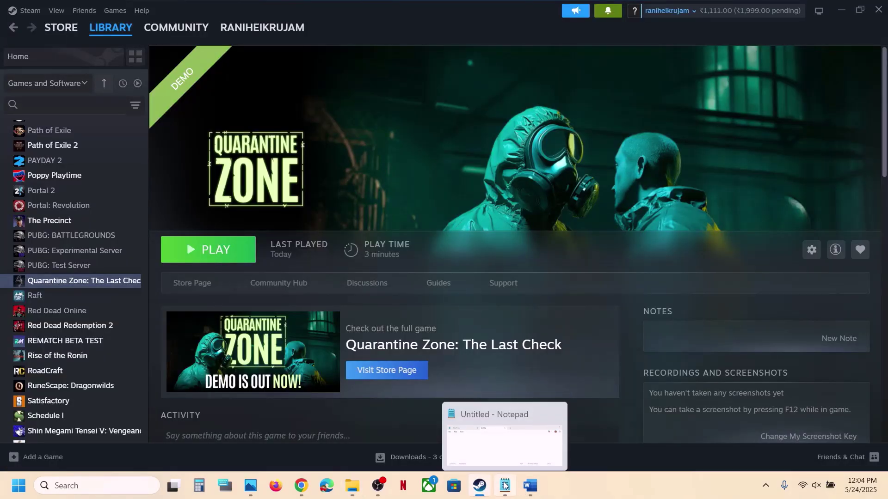
left_click(352, 486)
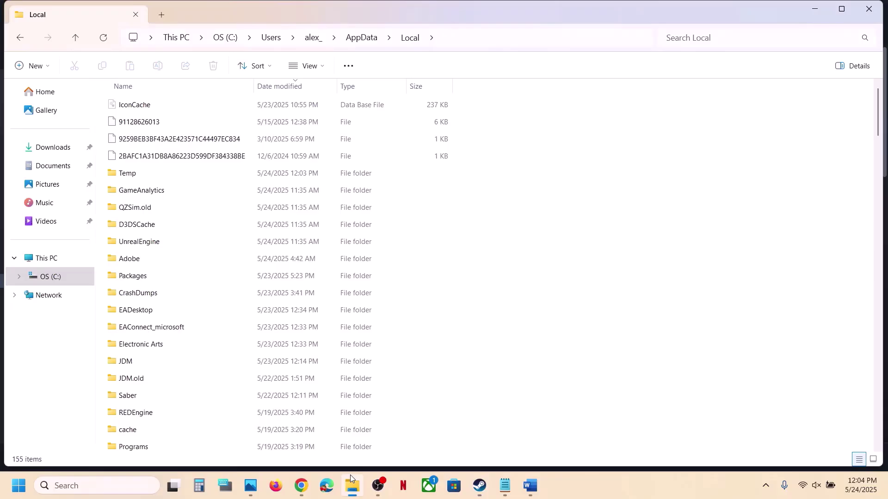
Restore the renamed game save folder's original name, QZSim
right_click(148, 208)
left_click(239, 146)
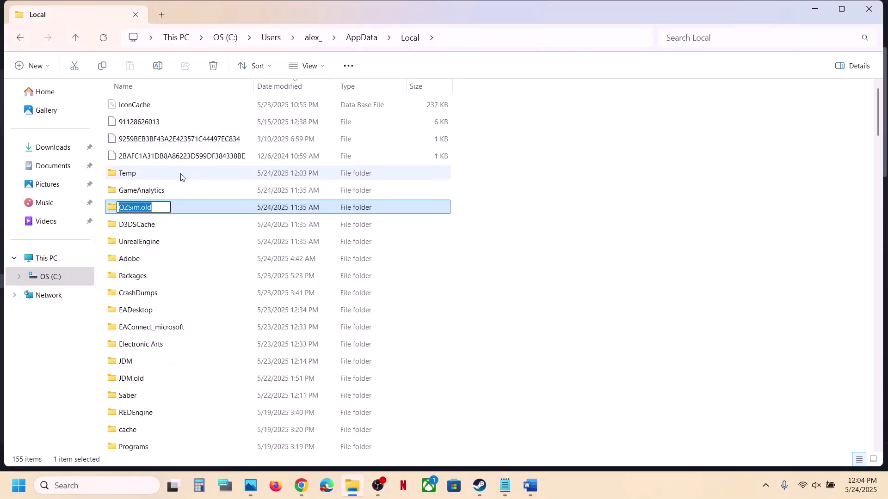
left_click(162, 208)
key("BackSpace")
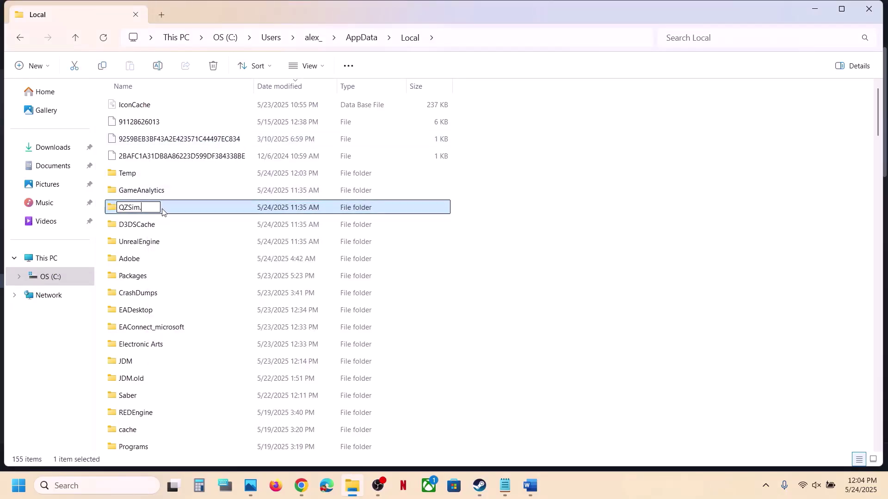
left_click(157, 227)
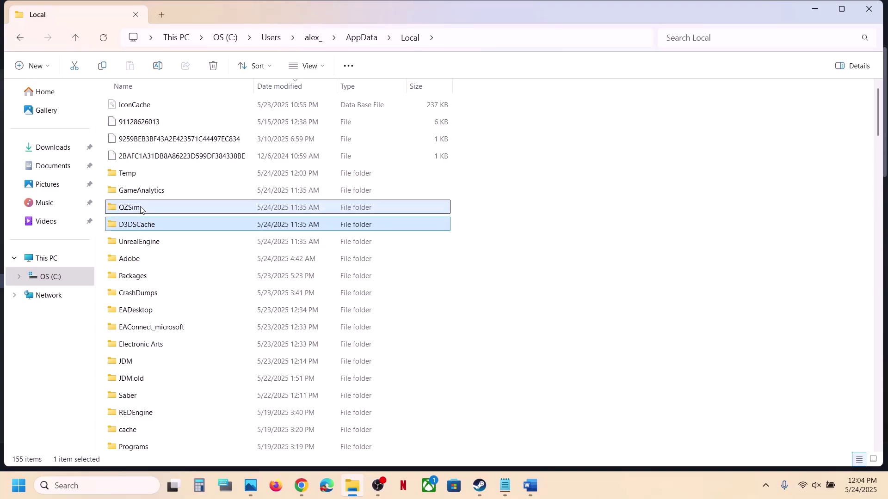
Copy the QZSim folder and paste it onto the desktop as a backup
right_click(141, 209)
left_click(192, 147)
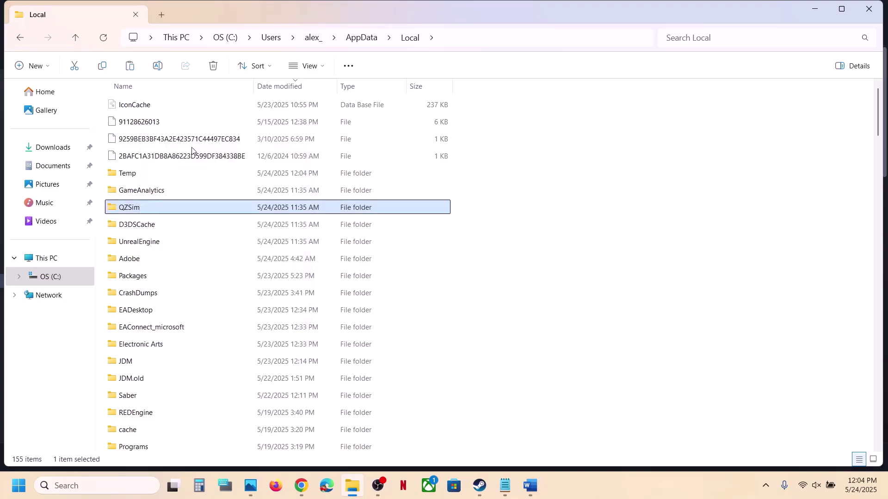
key("super+d")
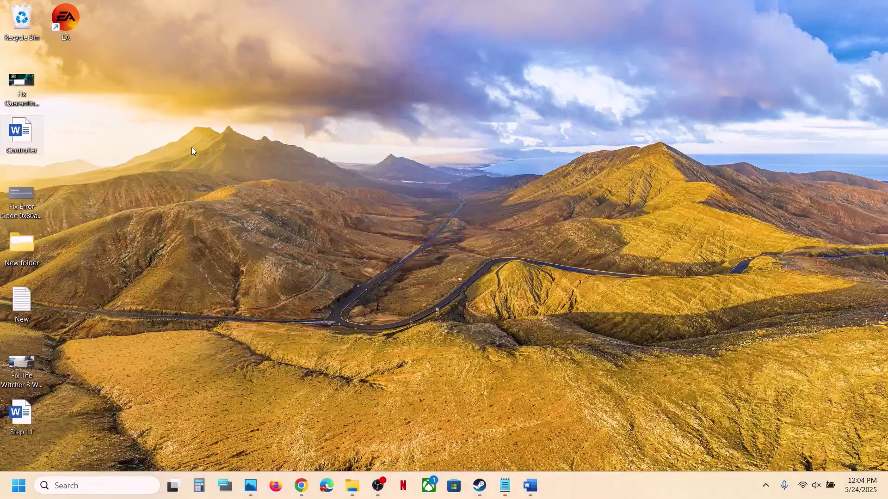
key("ctrl+v")
left_click_drag(68, 87, 249, 158)
Return to the Local folder in File Explorer and rename the QZSim folder as QZSim.old
left_click(351, 493)
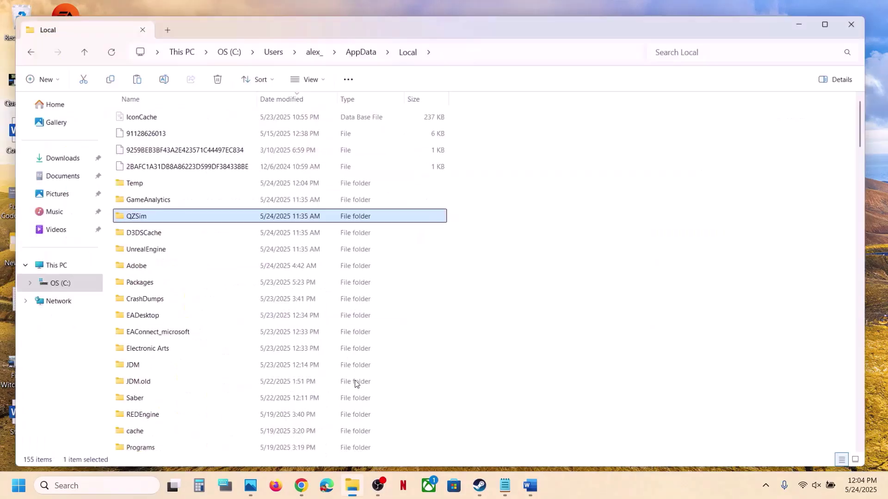
right_click(155, 209)
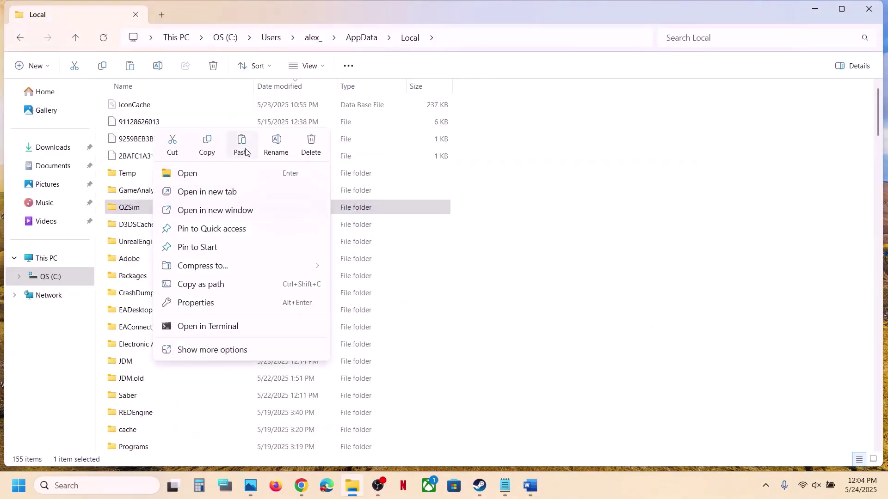
left_click(274, 145)
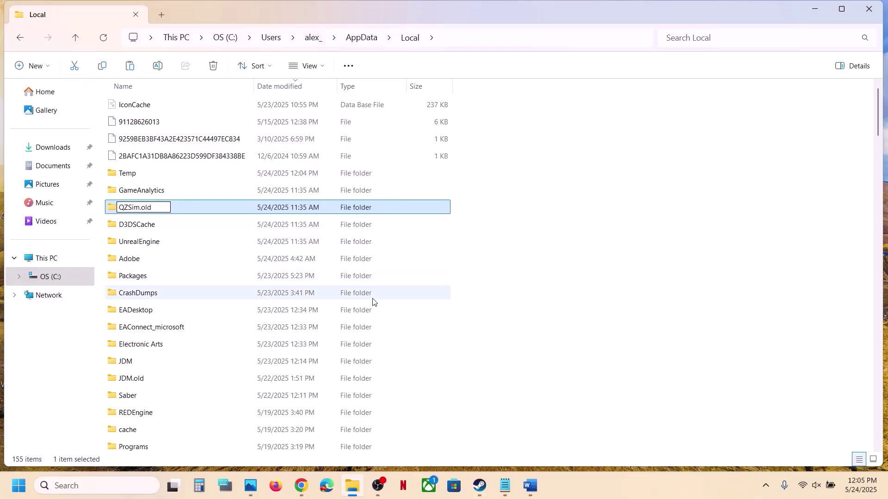
left_click(555, 292)
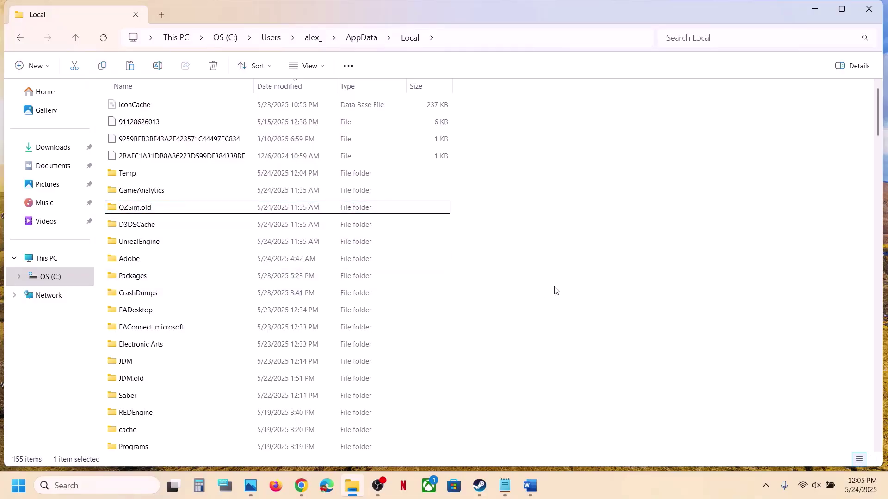
Return to the Word document and highlight the Step 9 text about updating Windows to the latest version
left_click(479, 486)
left_click(536, 487)
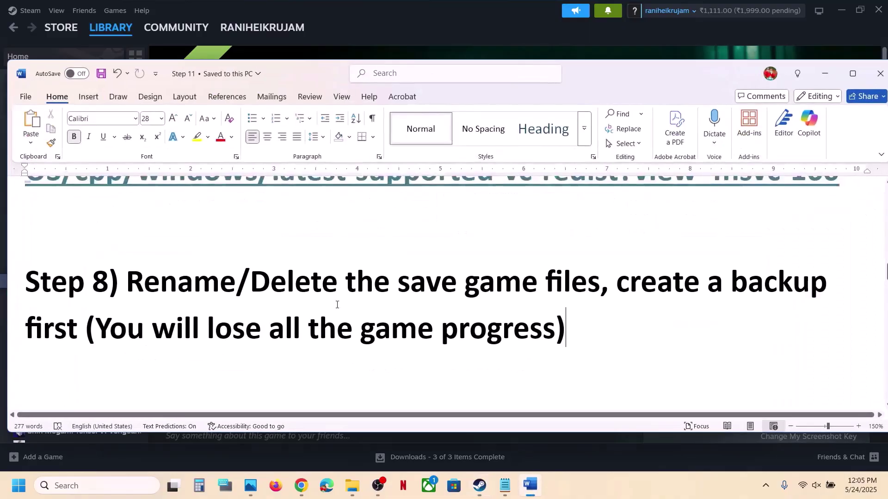
scroll(337, 303, "down", 3)
left_click_drag(197, 314, 582, 329)
Open Windows Update in Settings, check for updates, and show the computer's power options, including Restart
key("super+i")
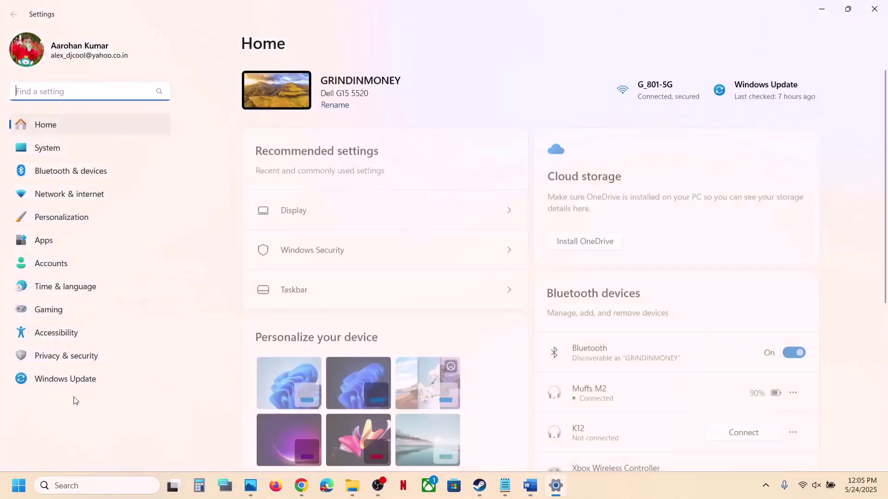
left_click(57, 385)
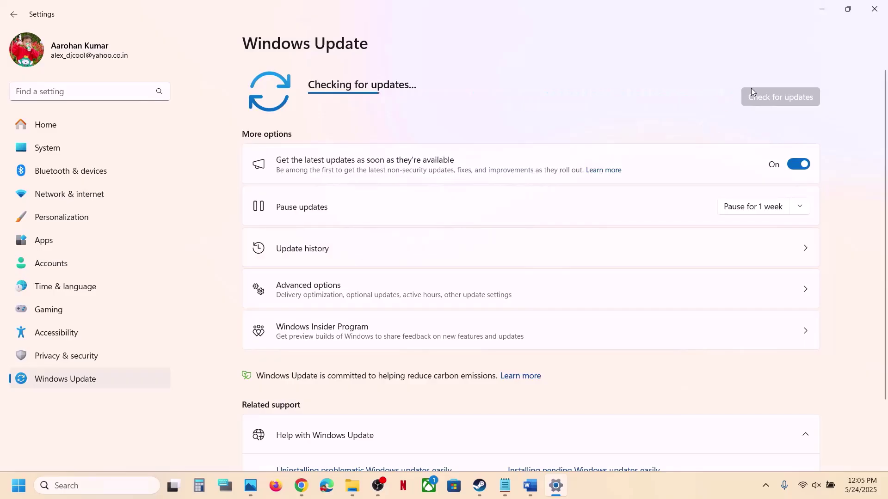
left_click(781, 98)
left_click(19, 485)
left_click(342, 454)
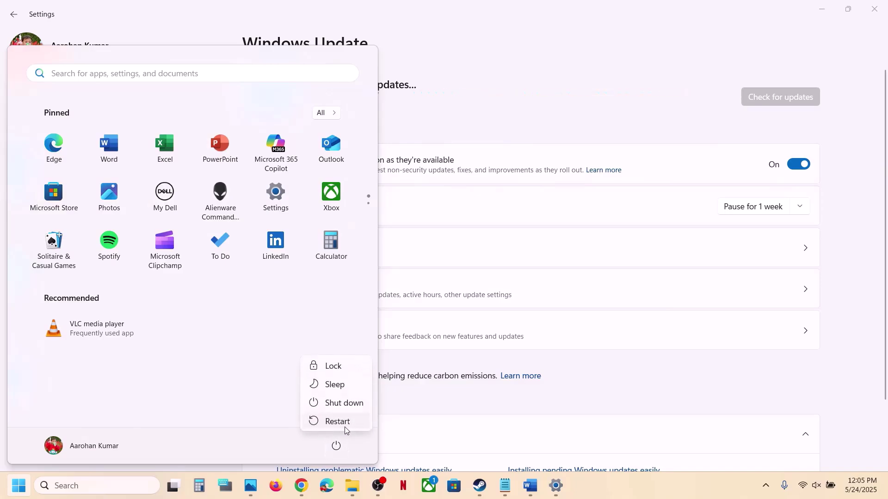
Return to the Word document and highlight the Step 10 advice to unplug external devices and disconnect additional USB adapters
left_click(479, 485)
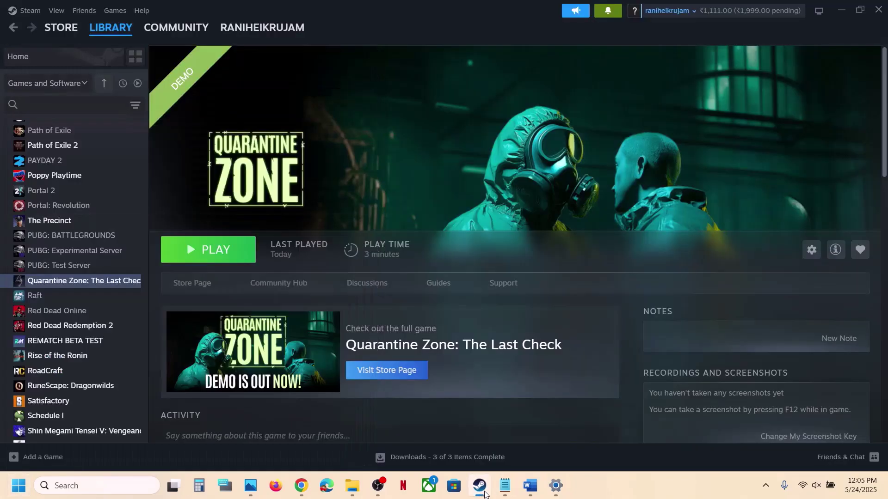
left_click(537, 493)
scroll(177, 281, "down", 4)
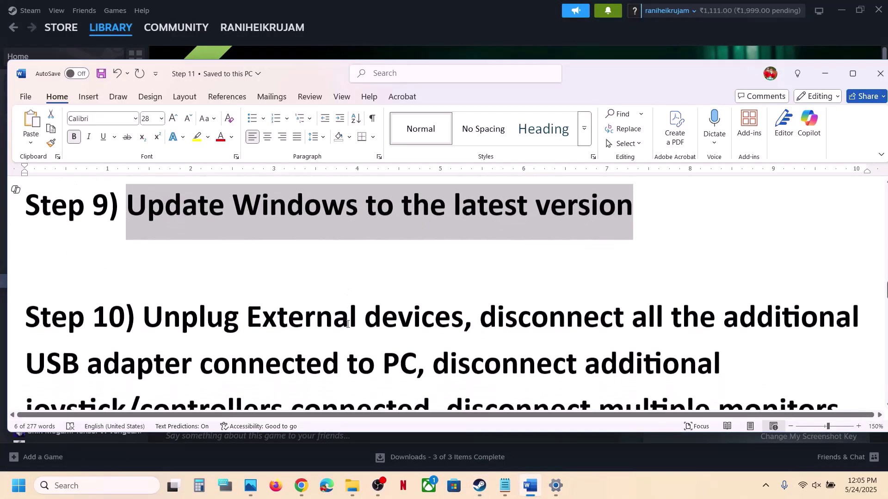
left_click_drag(143, 282, 463, 282)
left_click_drag(371, 310, 413, 323)
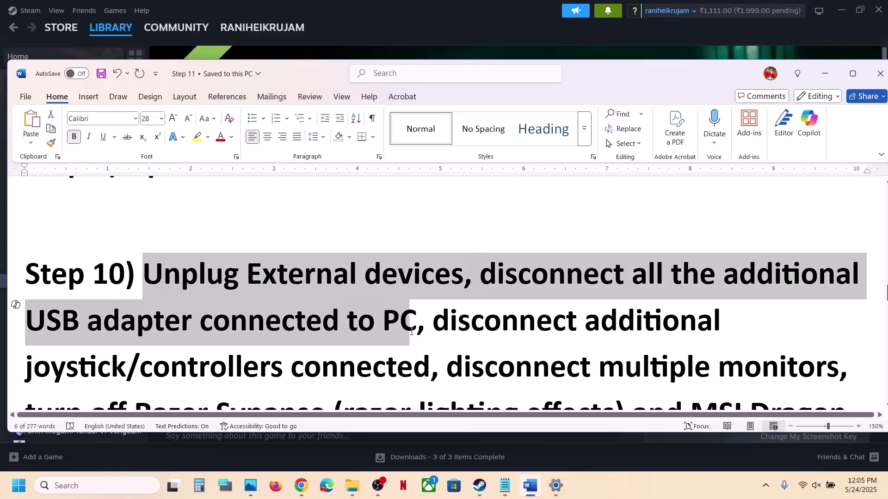
left_click(413, 328)
scroll(412, 326, "down", 1)
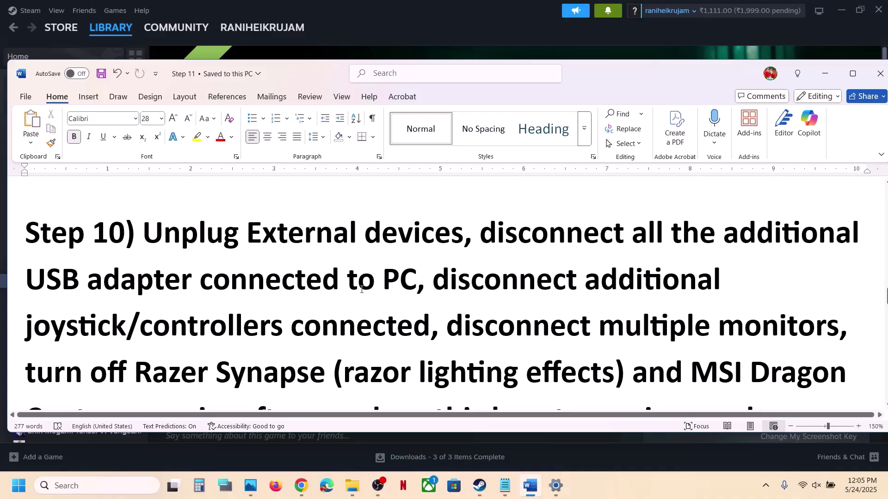
Maximize the document and highlight the Step 10 advice on controllers, multiple monitors, Razer Synapse, MSI Dragon Center, Corsair software and disabling Steam Overlay
left_click_drag(435, 281, 411, 314)
scroll(411, 315, "down", 1)
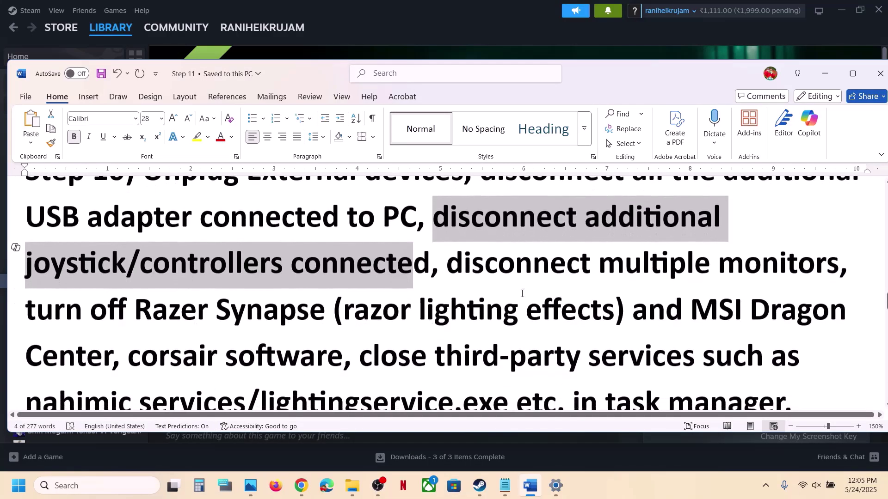
left_click(853, 84)
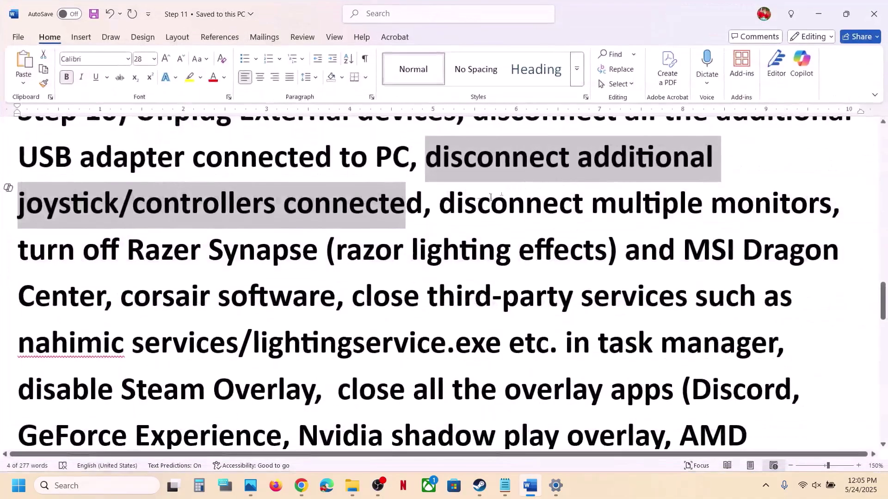
left_click_drag(440, 206, 831, 207)
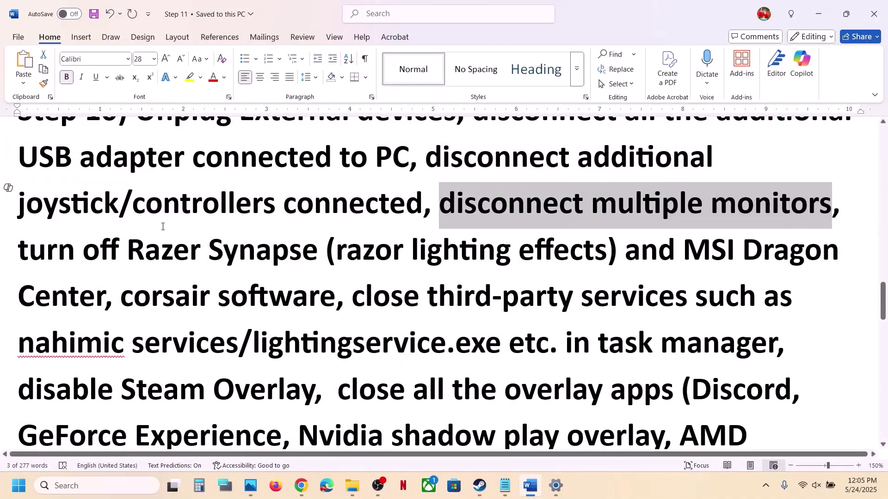
left_click_drag(26, 256, 465, 313)
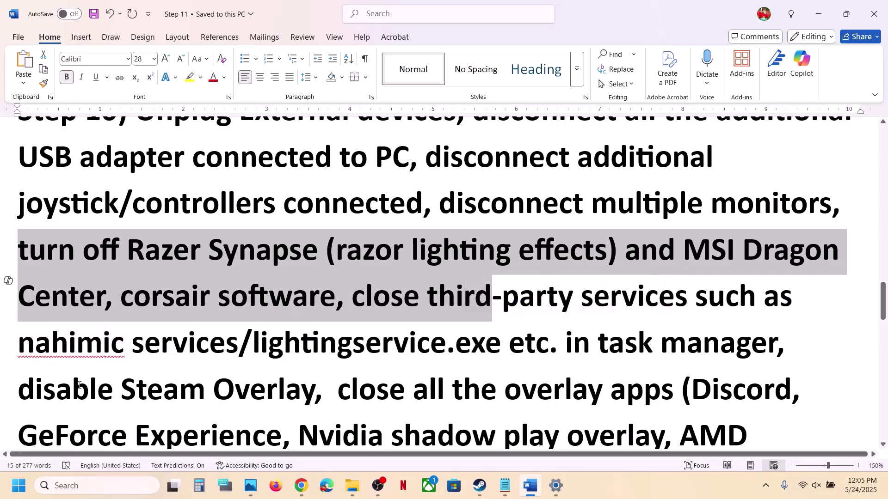
left_click_drag(18, 391, 249, 391)
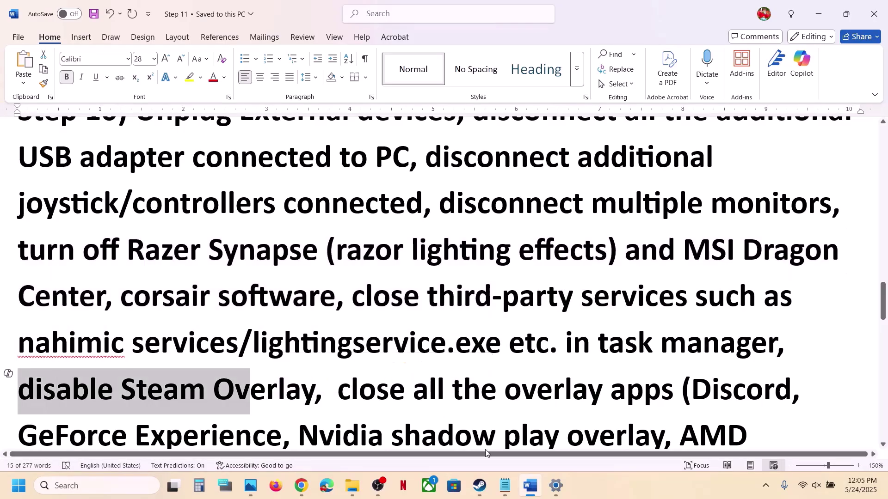
Switch to Steam and turn off the in-game Steam Overlay in the properties of Quarantine Zone: The Last Check Demo
left_click(479, 486)
right_click(108, 277)
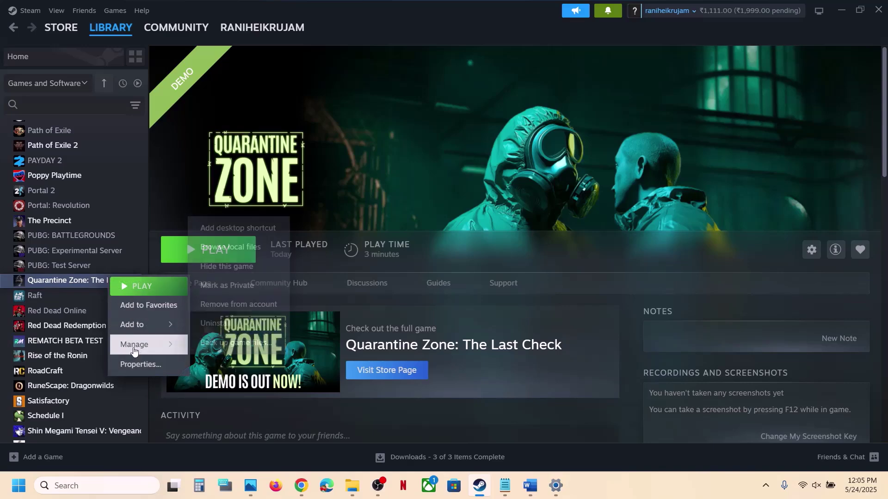
left_click(131, 364)
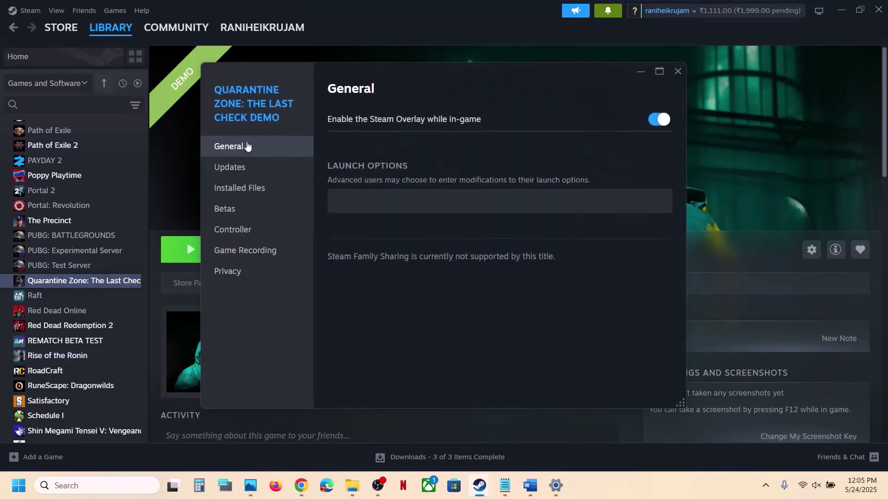
left_click(652, 122)
left_click(678, 72)
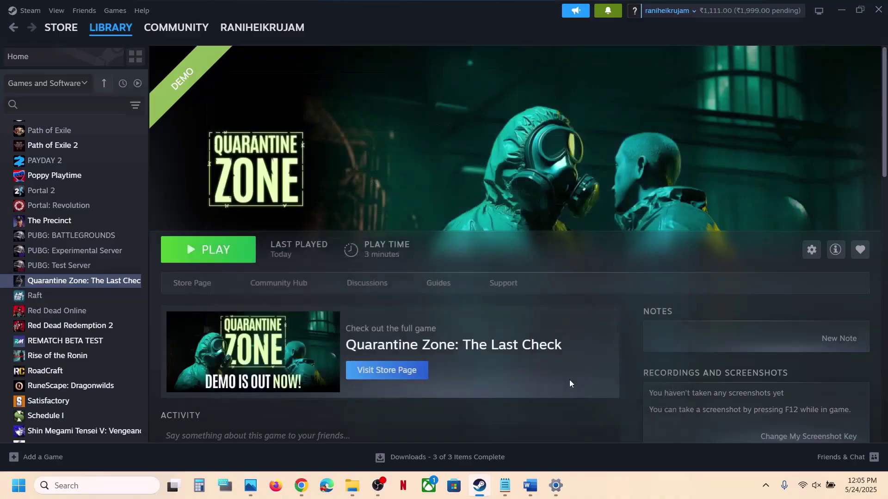
Return to the Word document and highlight the overlay apps to close, including Discord, GeForce Experience and Nvidia
left_click(530, 497)
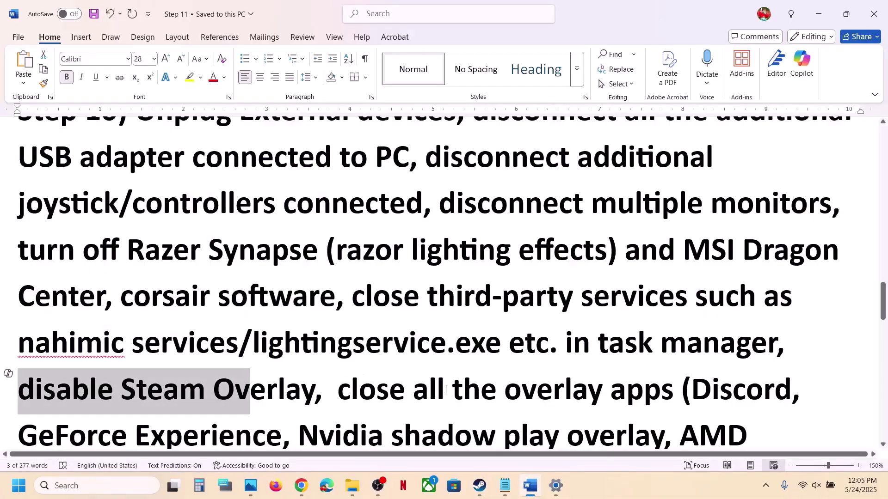
scroll(445, 390, "down", 2)
double_click(715, 315)
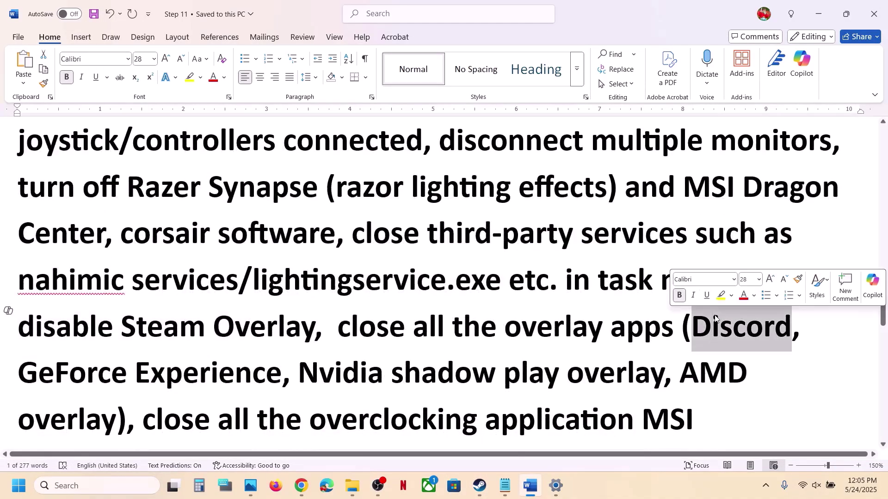
scroll(522, 333, "down", 1)
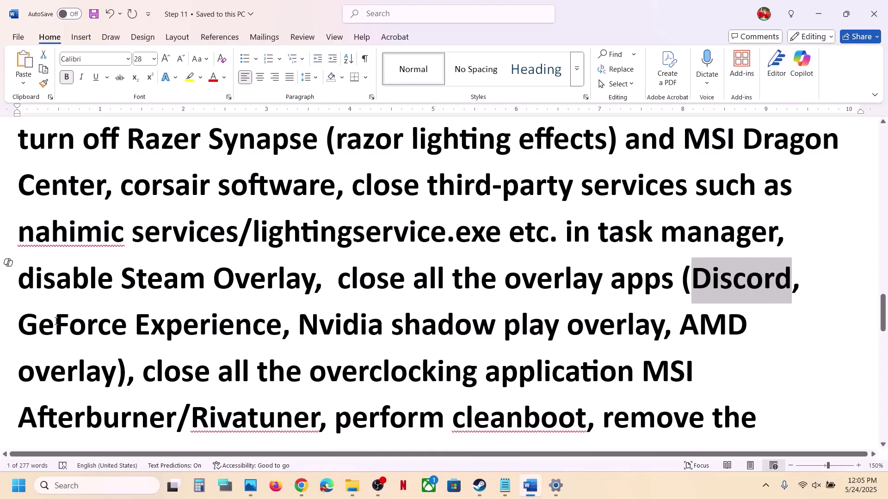
left_click_drag(56, 321, 391, 330)
left_click(393, 336)
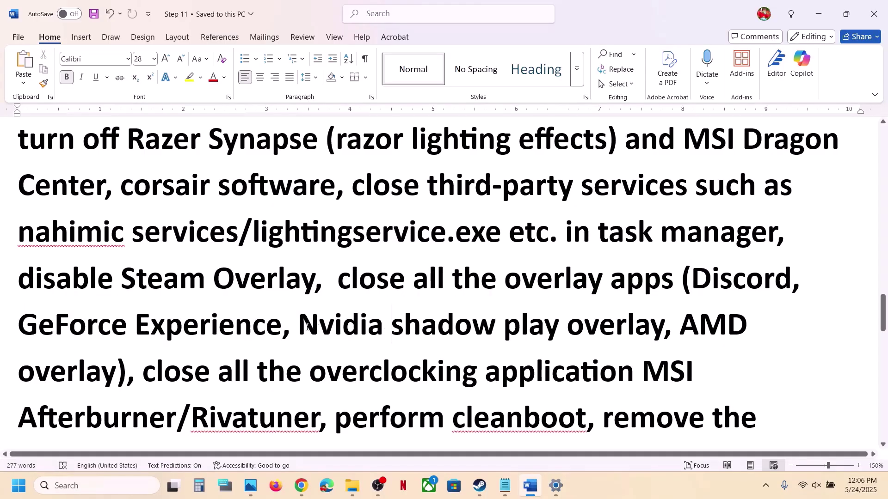
Highlight the advice to close overclocking applications such as MSI Afterburner/Rivatuner and to remove the undervolt
left_click_drag(170, 374, 640, 375)
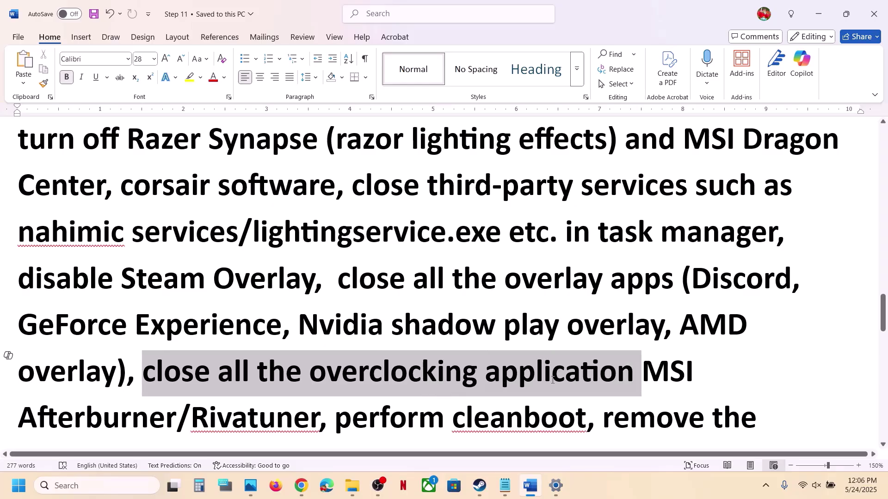
scroll(552, 380, "down", 1)
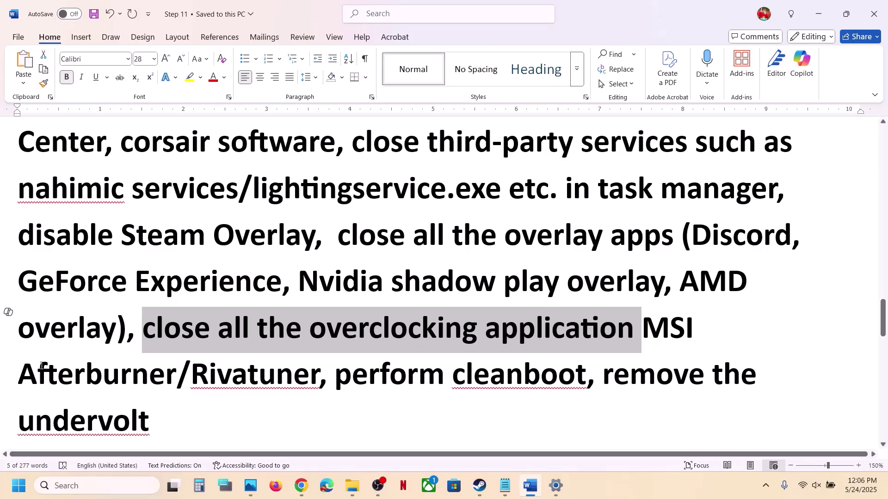
left_click_drag(29, 370, 292, 390)
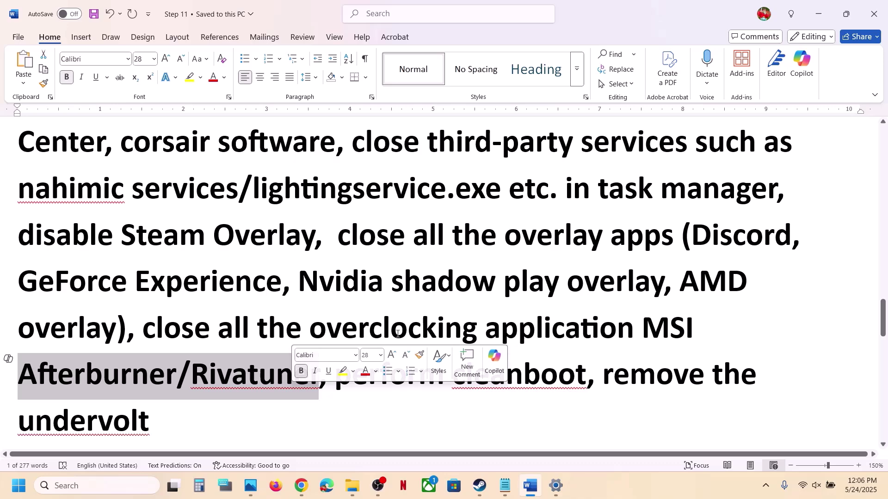
left_click_drag(605, 374, 663, 402)
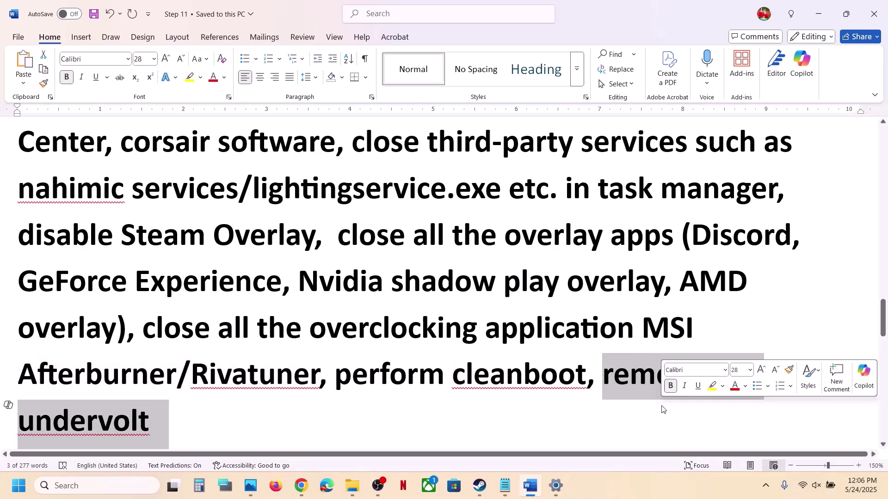
left_click(234, 408)
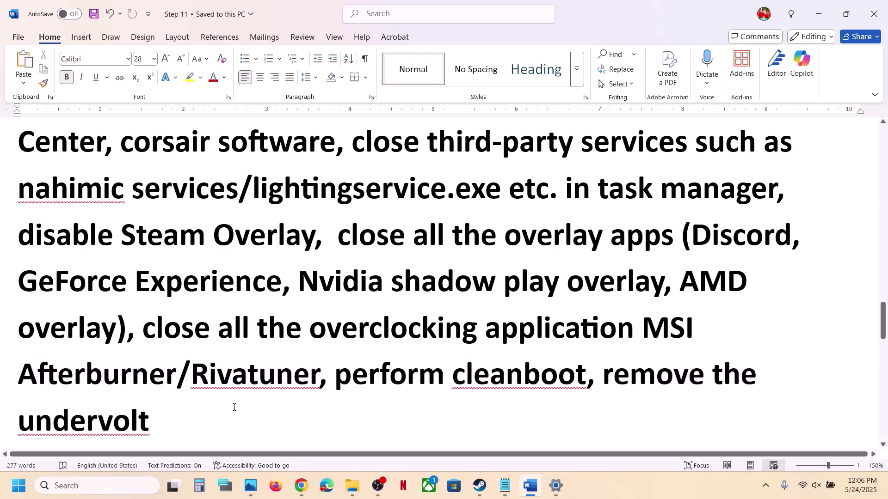
Show the Step 11 instructions on increasing virtual memory, starting with View Advanced system settings
scroll(234, 407, "down", 5)
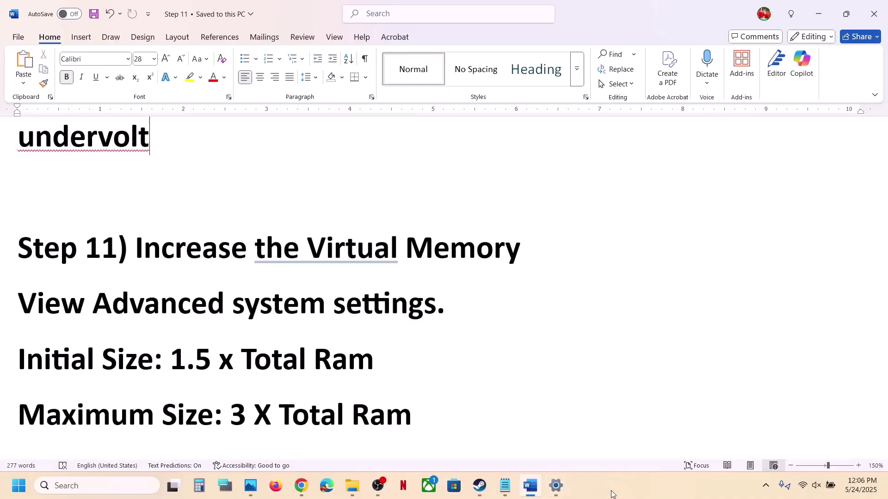
left_click(615, 494)
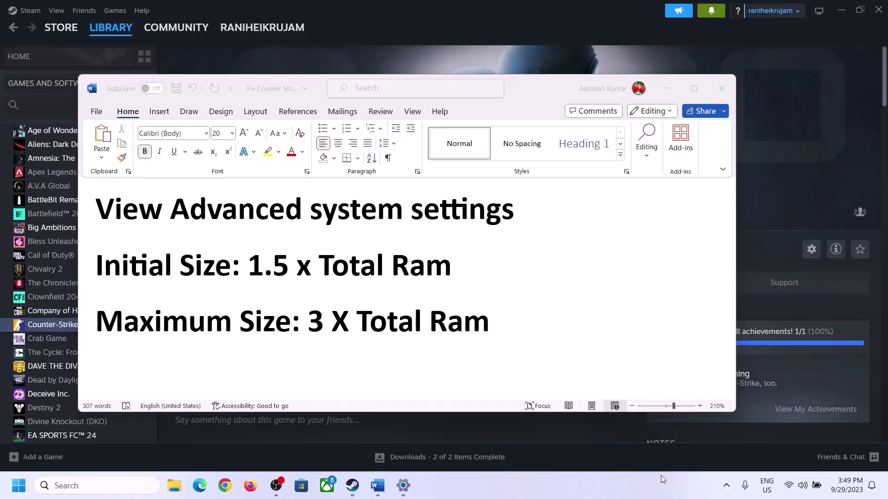
left_click(163, 207)
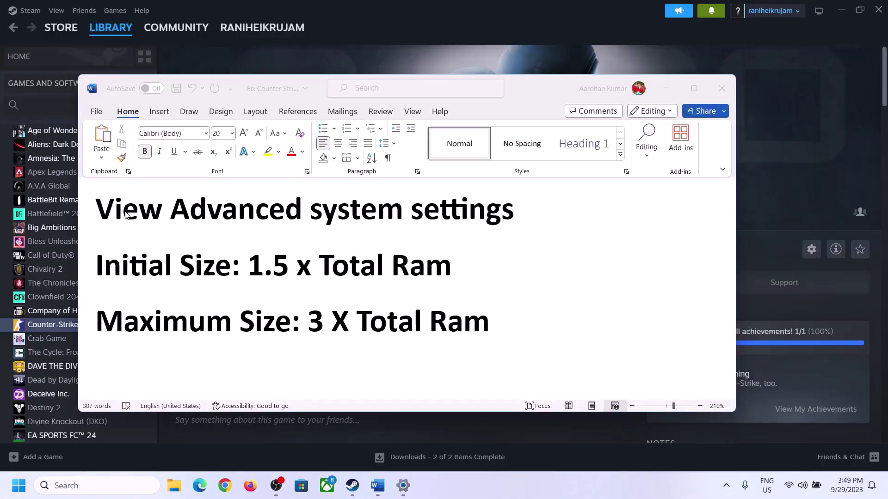